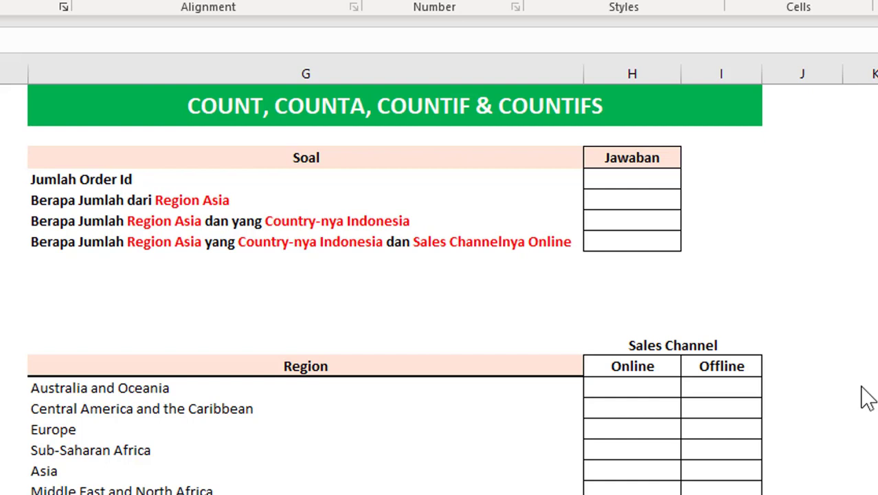
# Examine the Soal and Jawaban table, G4:H8, to see which counting questions need answers
pyautogui.click(626, 106)
pyautogui.click(863, 198)
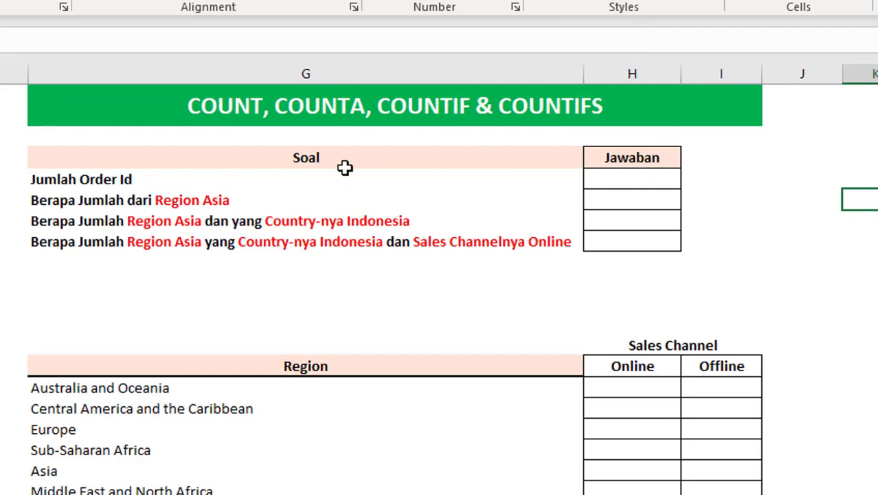
pyautogui.moveTo(210, 161); pyautogui.dragTo(672, 234)
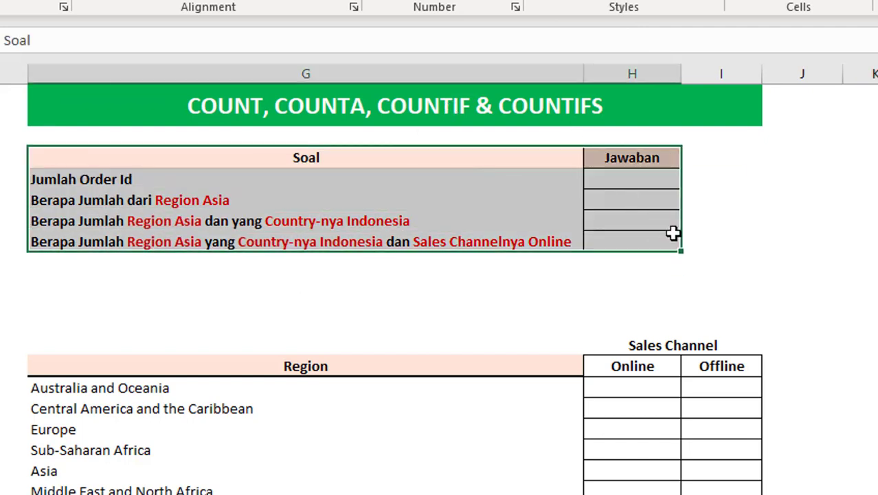
pyautogui.click(759, 196)
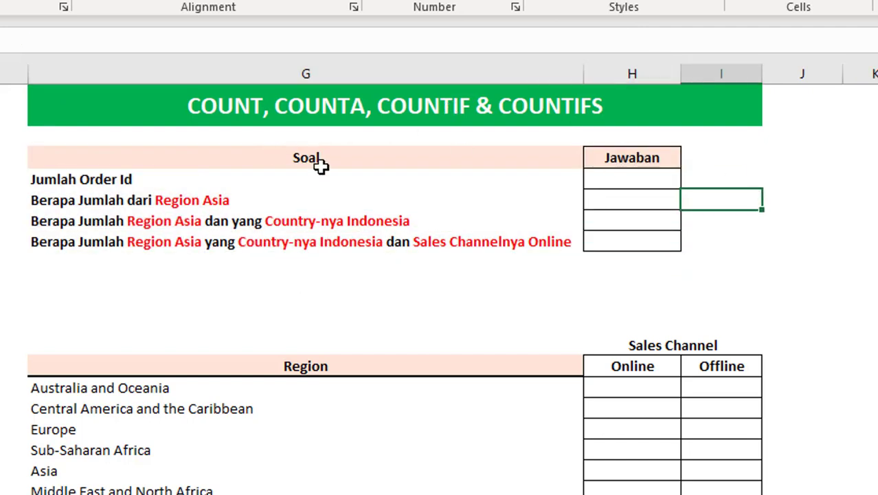
pyautogui.moveTo(321, 164); pyautogui.dragTo(639, 242)
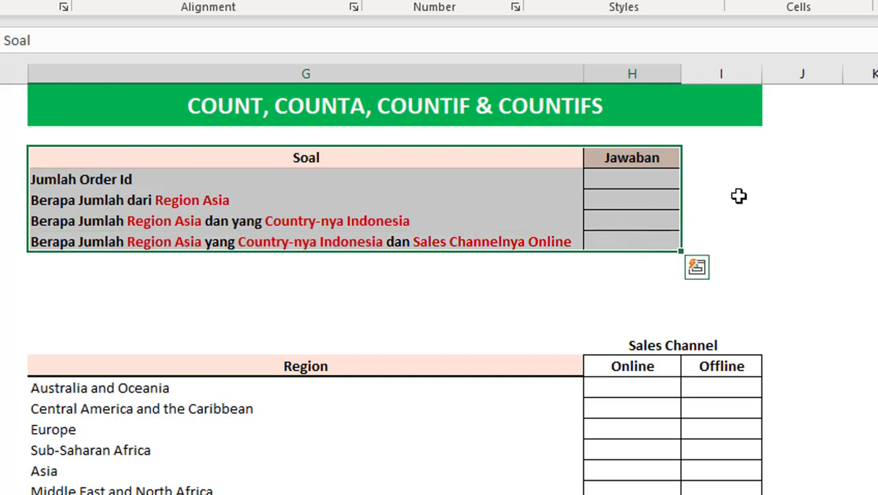
pyautogui.click(739, 196)
pyautogui.moveTo(226, 161); pyautogui.dragTo(678, 245)
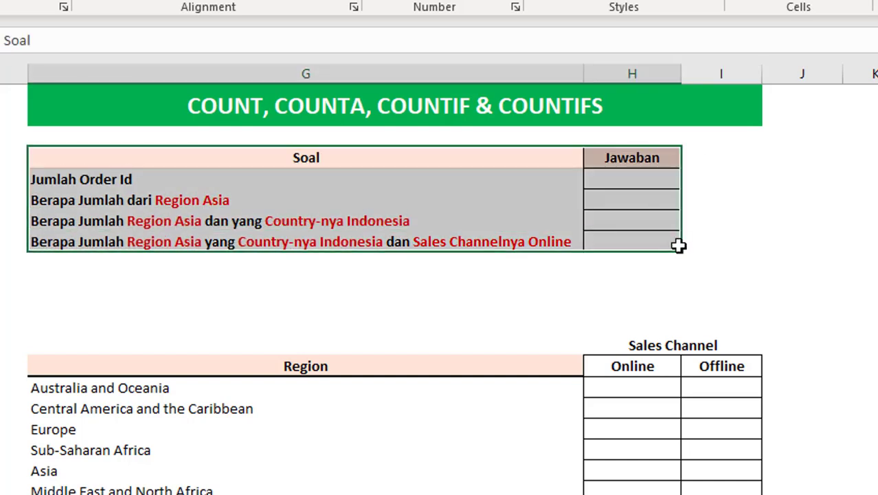
pyautogui.click(742, 199)
pyautogui.click(600, 180)
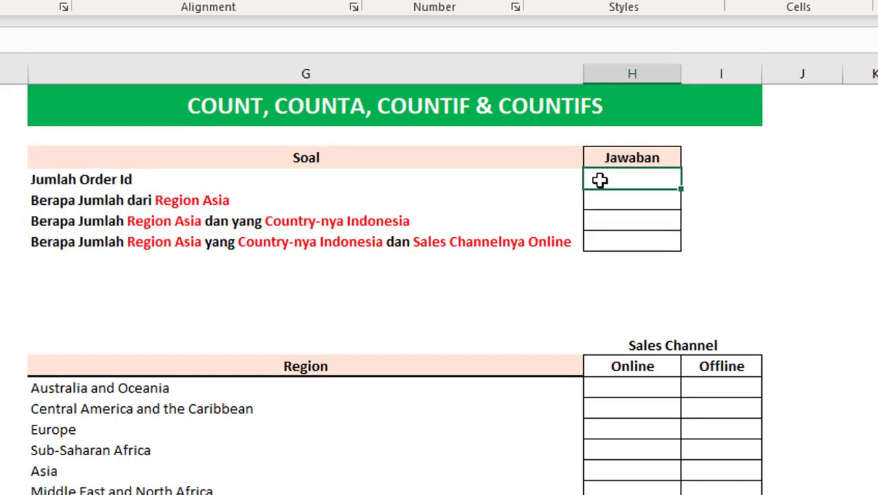
pyautogui.click(753, 180)
pyautogui.doubleClick(635, 180)
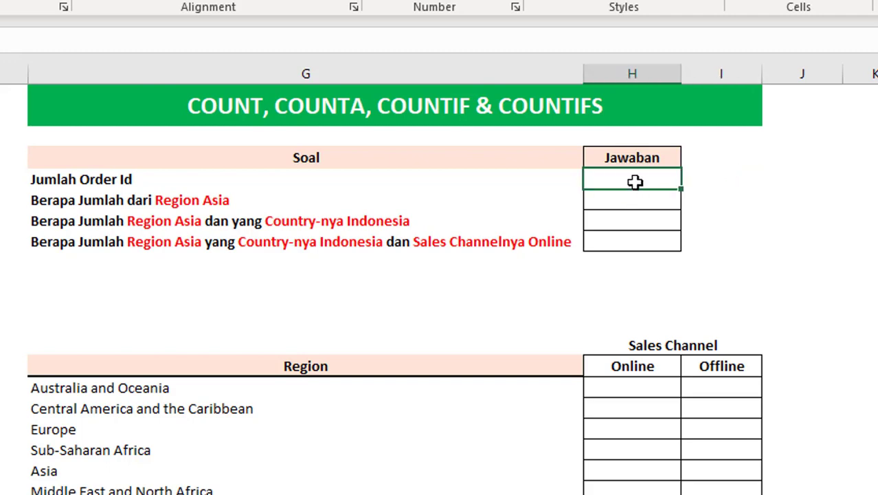
pyautogui.click(728, 182)
# Examine the source data in columns A to E, from Order ID to Sales Channel
pyautogui.hscroll(-2, 439, 289)
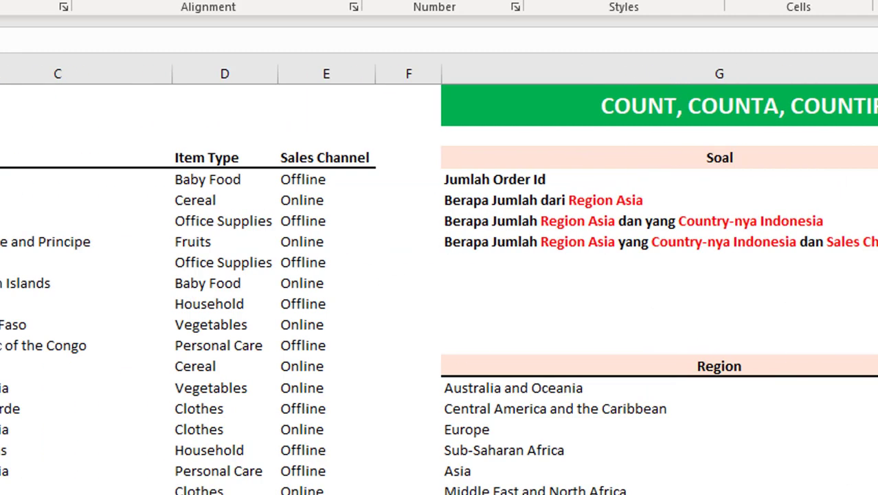
pyautogui.hscroll(-2, 440, 289)
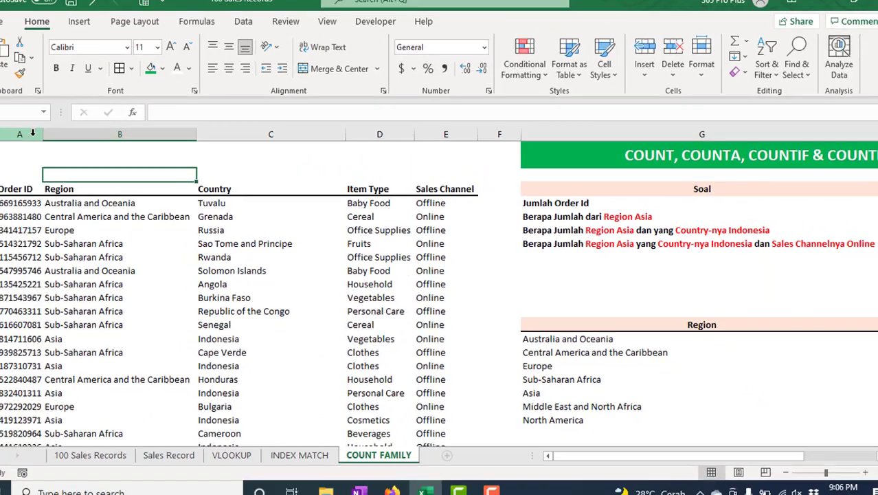
pyautogui.moveTo(40, 139); pyautogui.dragTo(453, 222)
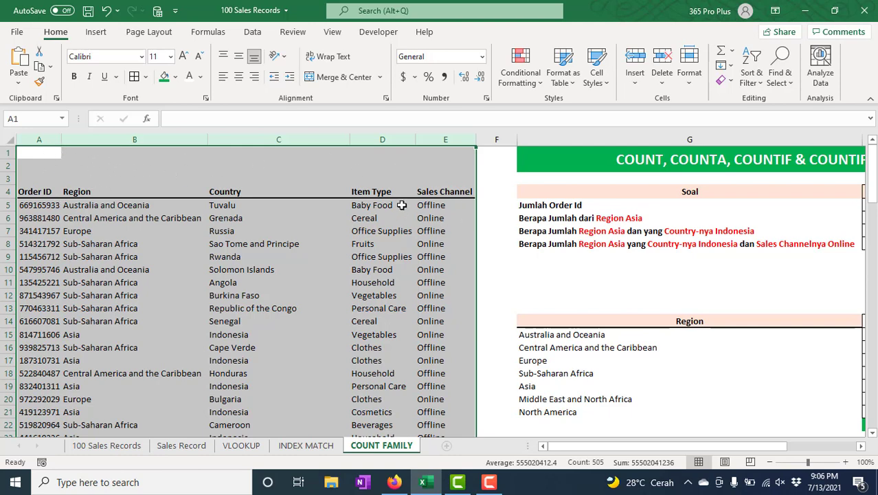
pyautogui.moveTo(570, 445); pyautogui.dragTo(753, 458)
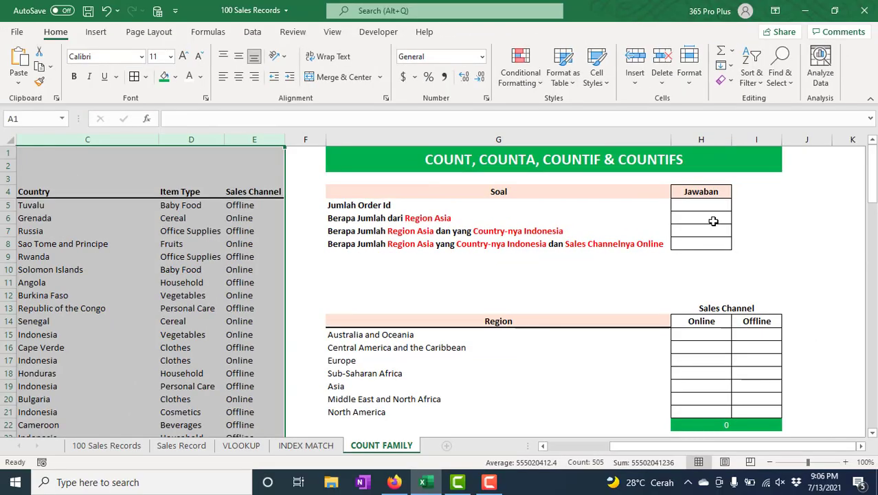
pyautogui.click(762, 206)
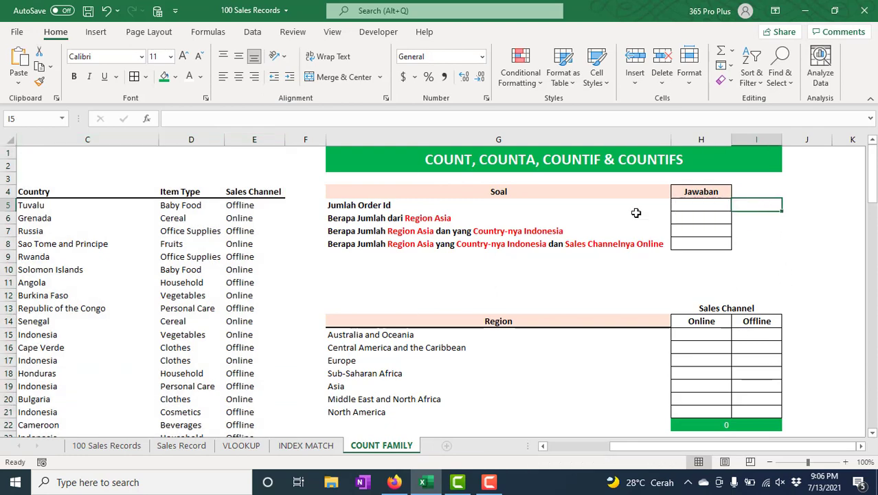
pyautogui.click(192, 137)
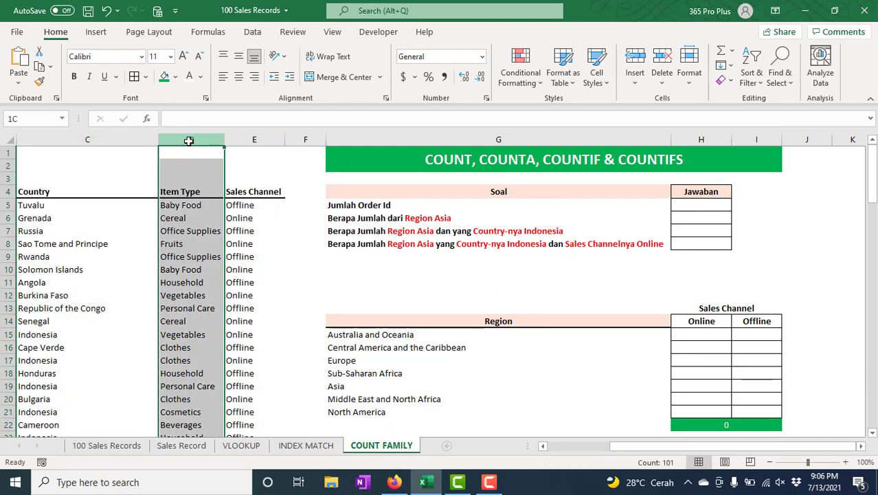
pyautogui.moveTo(641, 446); pyautogui.dragTo(822, 468)
pyautogui.click(97, 139)
pyautogui.click(39, 139)
pyautogui.click(808, 259)
# Enter =COUNTA($A$5:$A$104) in H5 to count the order IDs
pyautogui.click(712, 210)
pyautogui.doubleClick(713, 210)
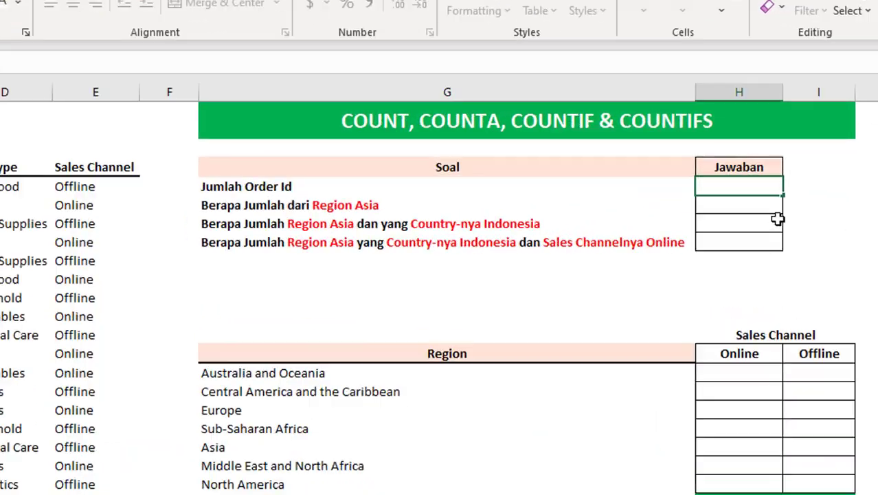
pyautogui.write('=counta')
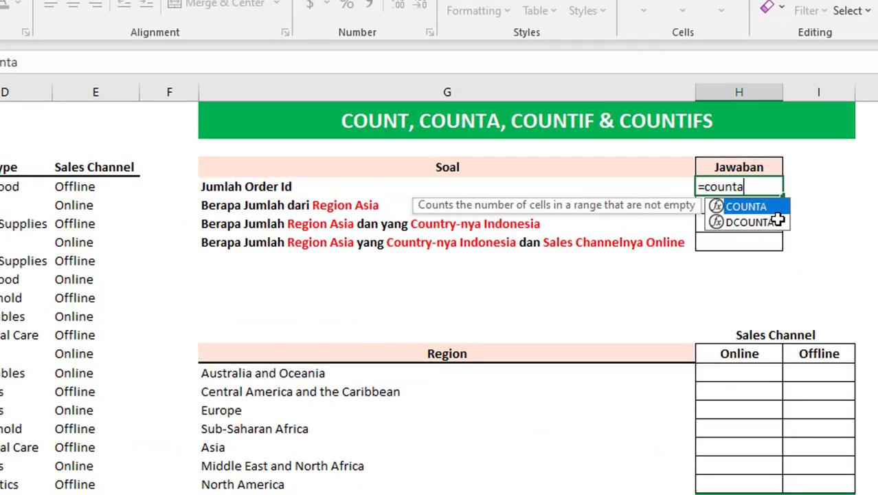
pyautogui.press('Tab')
pyautogui.hscroll(-2, 440, 296)
pyautogui.click(721, 493)
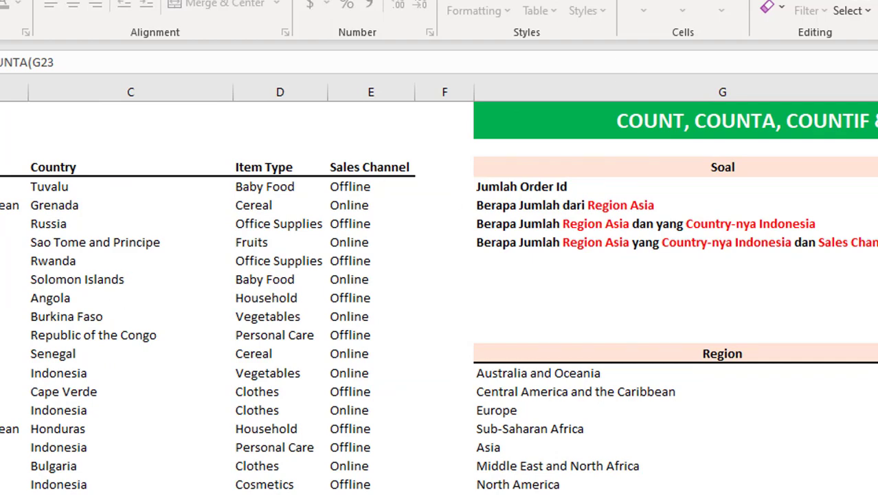
pyautogui.click(0, 187)
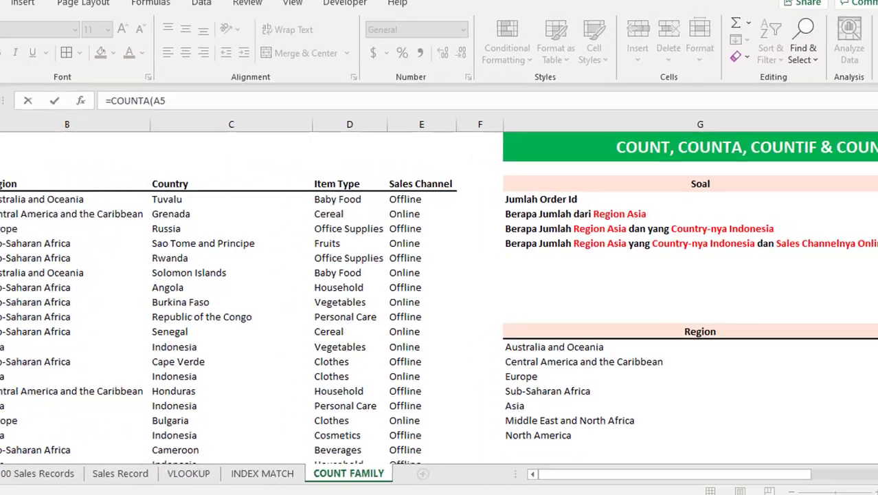
pyautogui.hotkey('ctrl', 'shift', 'Down')
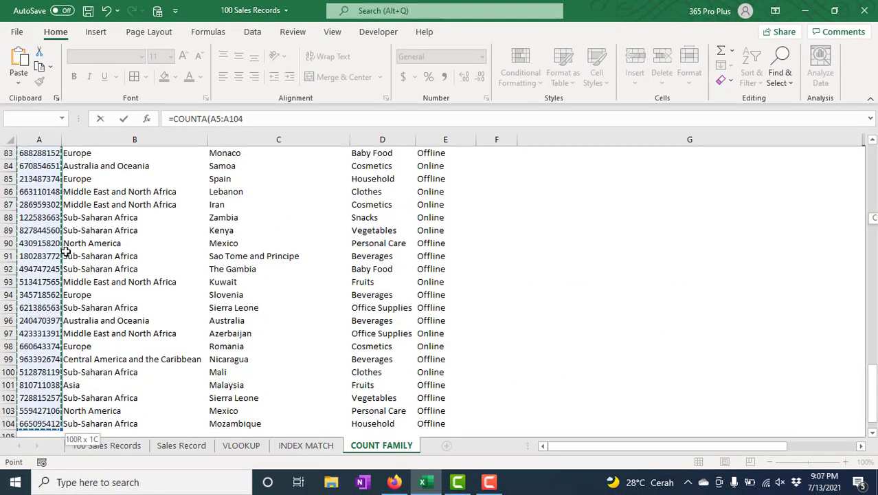
pyautogui.press('F4')
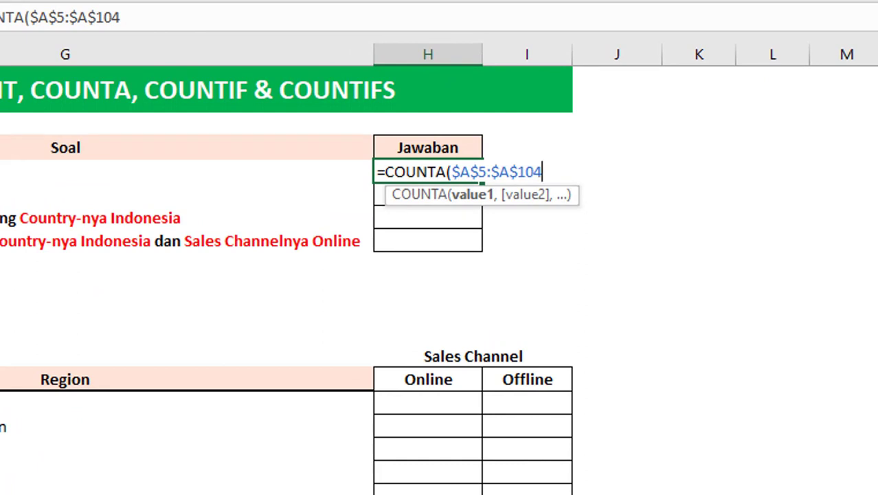
pyautogui.write(')')
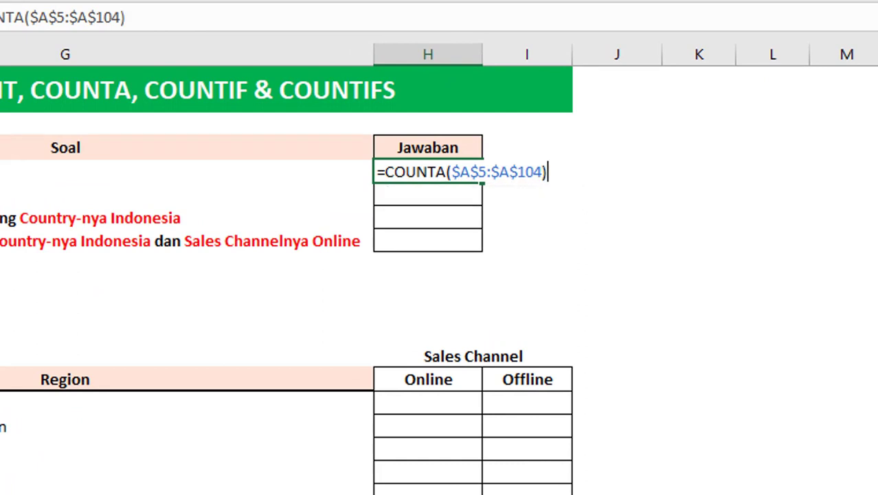
pyautogui.press('Return')
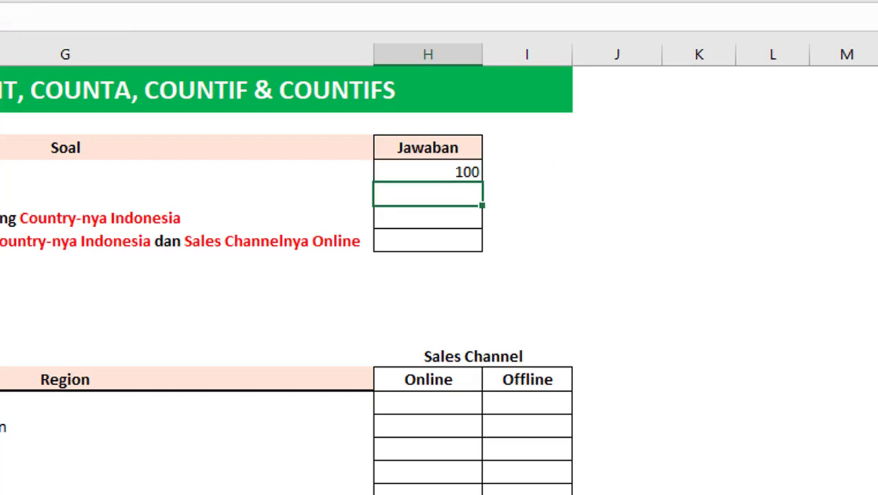
# Check the order ID count by selecting A5:A104 and comparing it with the answer in H5
pyautogui.click(457, 169)
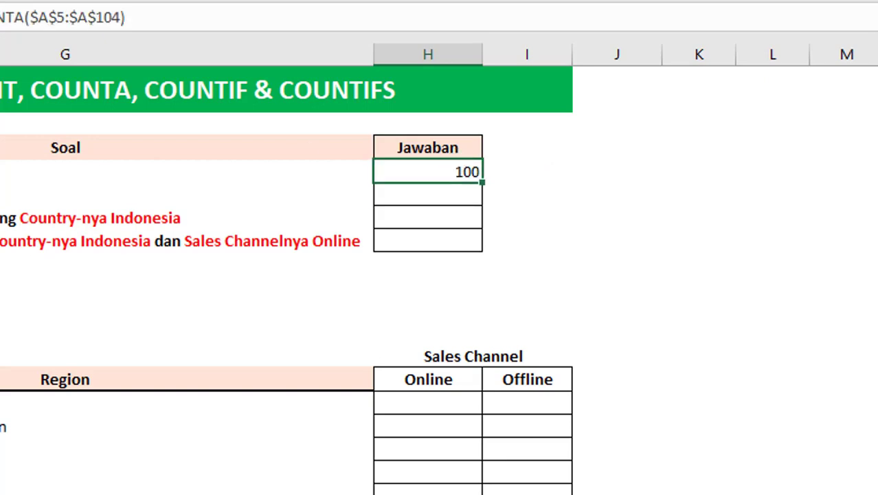
pyautogui.hscroll(-5, 440, 275)
pyautogui.press('Down')
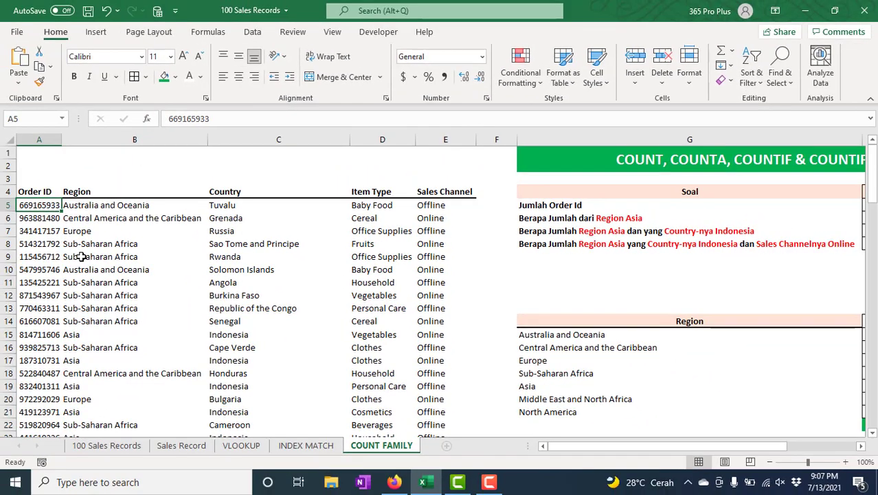
pyautogui.hotkey('ctrl', 'shift', 'Down')
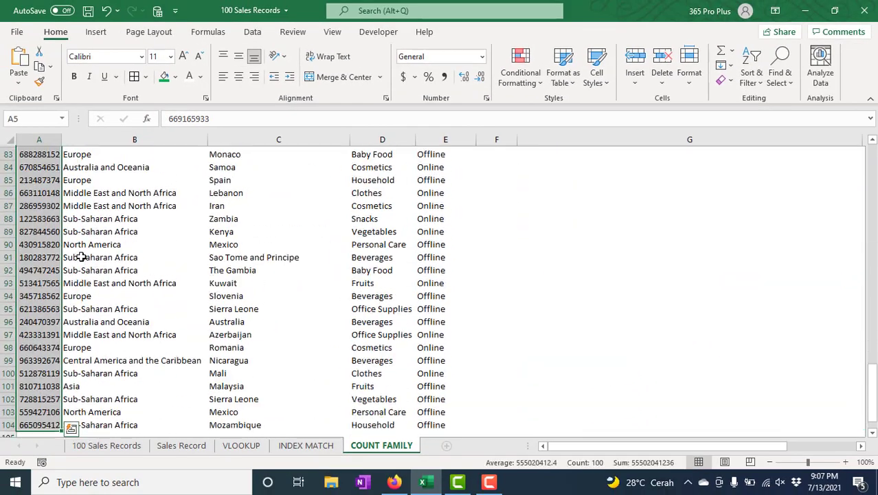
pyautogui.scroll(-1, 586, 399)
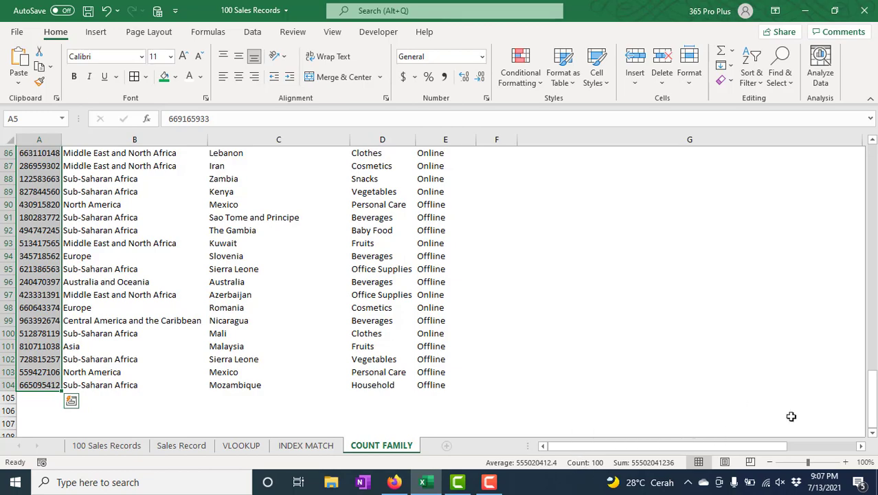
pyautogui.scroll(20, 867, 405)
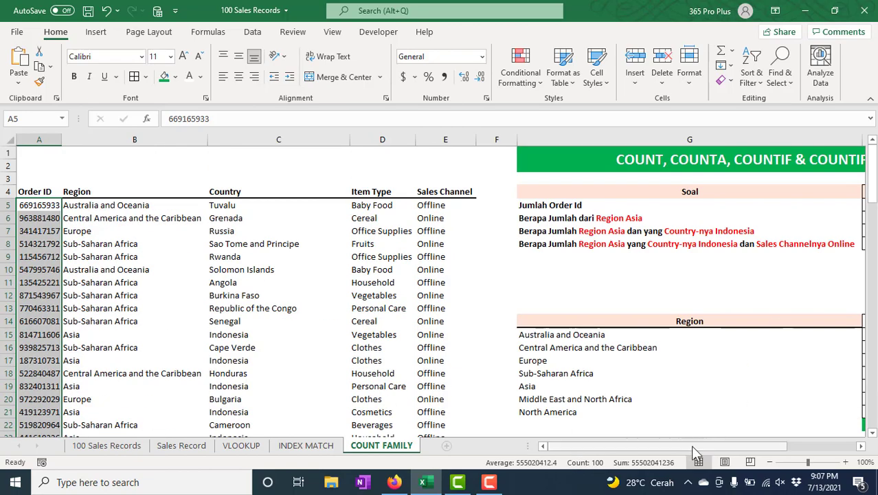
pyautogui.moveTo(694, 448); pyautogui.dragTo(754, 448)
pyautogui.click(776, 256)
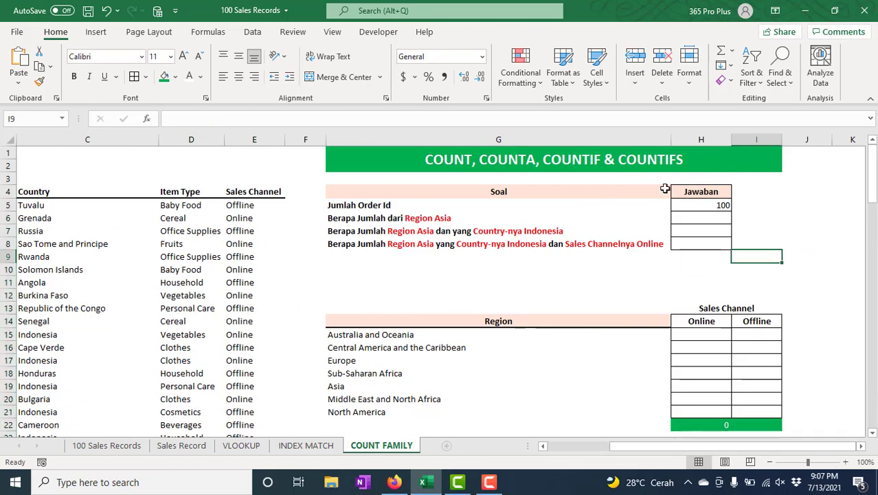
# Change the H5 formula from COUNTA to COUNT, keeping the range $A$5:$A$104
pyautogui.doubleClick(705, 204)
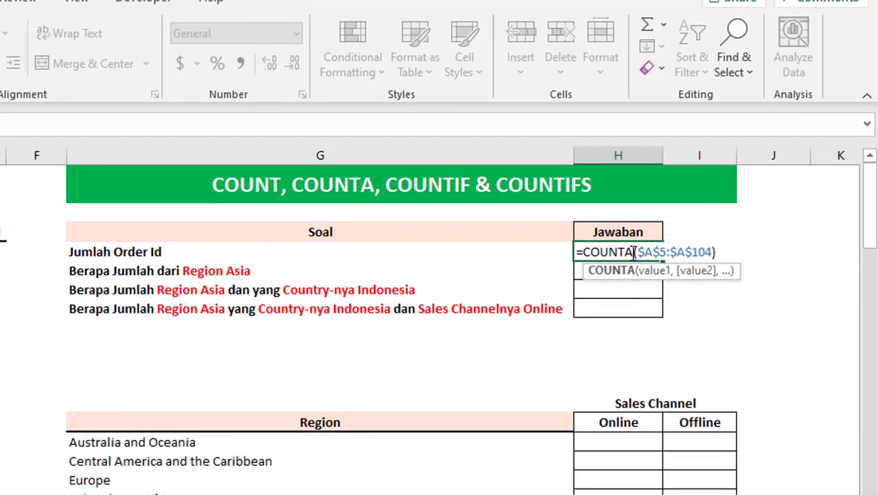
pyautogui.press('BackSpace')
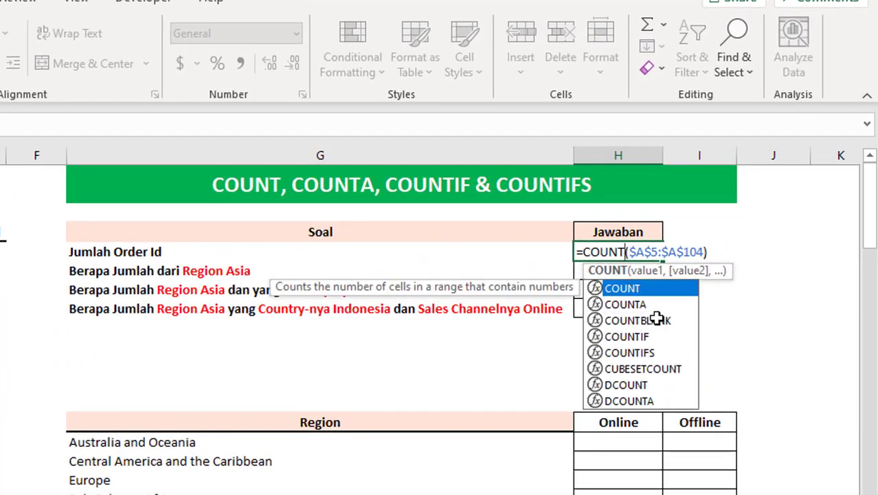
pyautogui.press('Return')
pyautogui.doubleClick(641, 251)
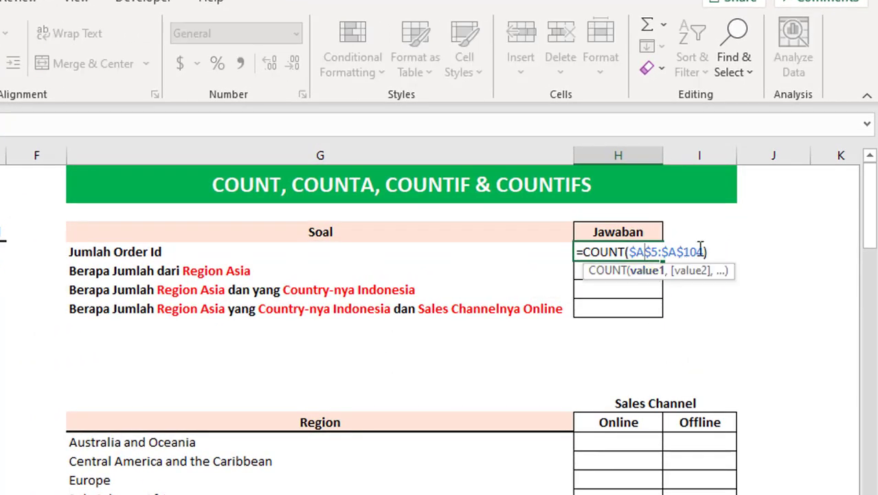
pyautogui.press('Return')
# Start a COUNTA formula in I5 on cell D5, changing the function to COUNT
pyautogui.click(693, 247)
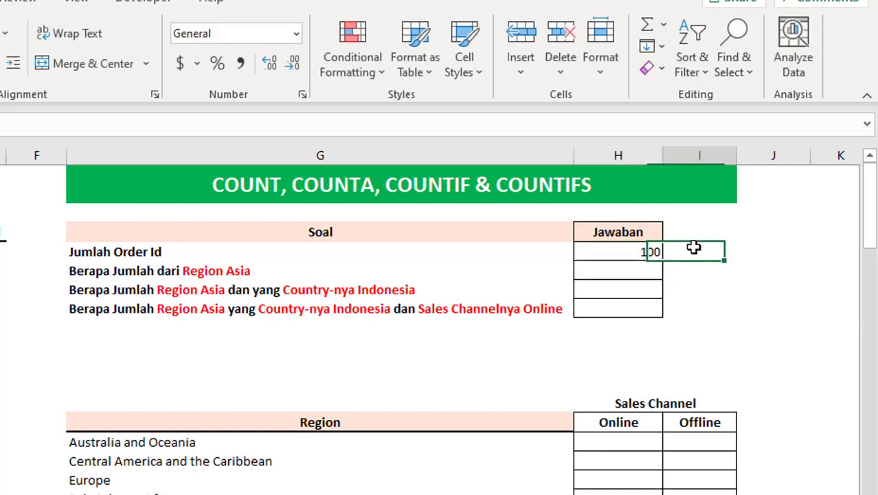
pyautogui.doubleClick(694, 247)
pyautogui.write('=counts')
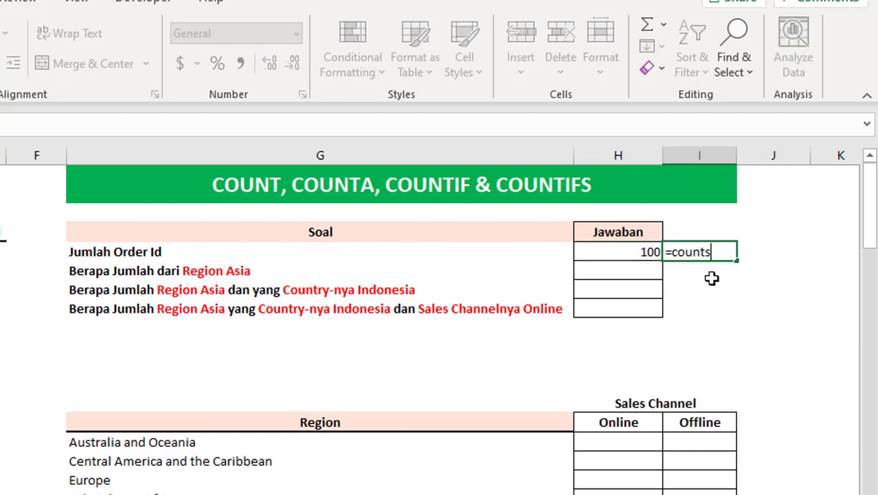
pyautogui.press('BackSpace')
pyautogui.write('a')
pyautogui.press('Tab')
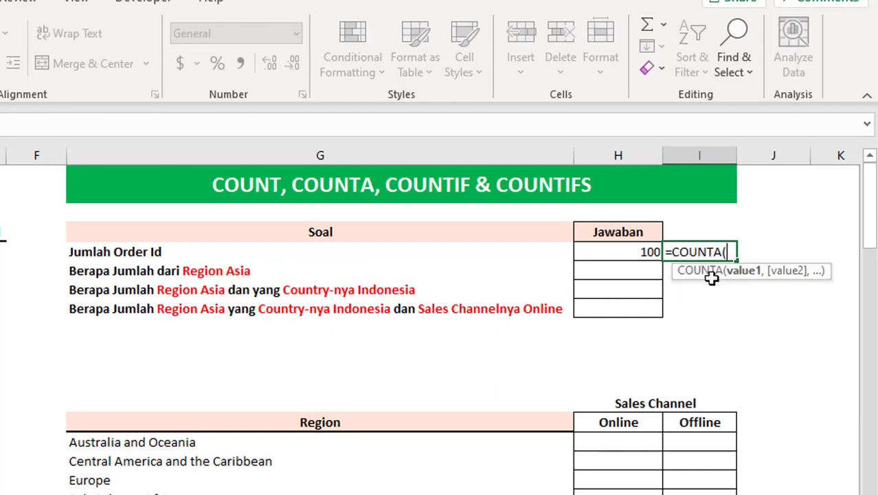
pyautogui.write('D5')
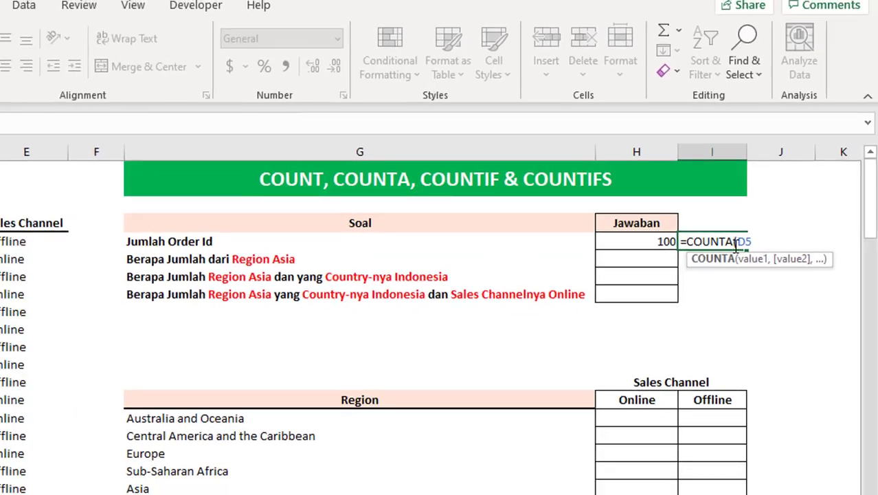
pyautogui.click(735, 245)
pyautogui.press('BackSpace')
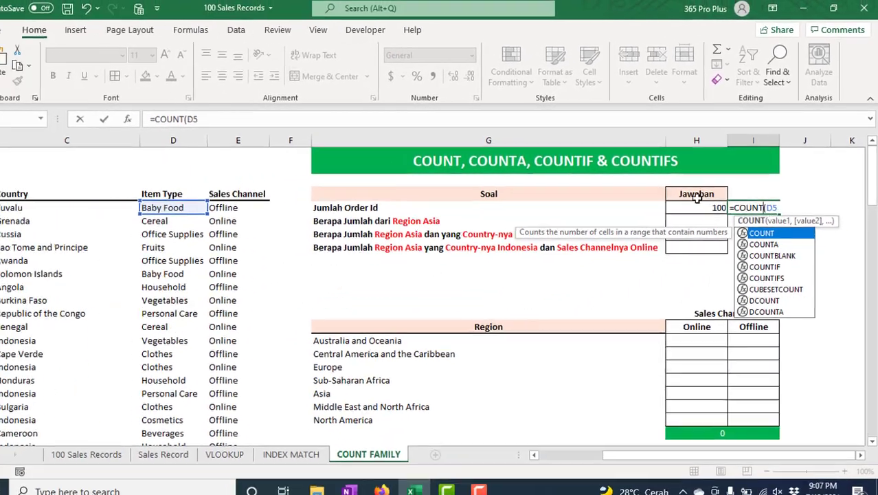
# Enter =COUNT($D$5:$D$104) in I5 to test COUNT on the Item Type column
pyautogui.click(183, 205)
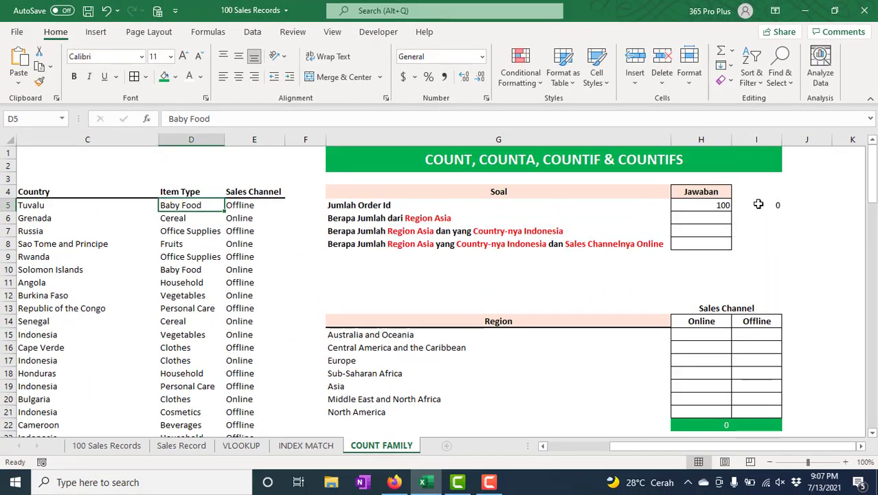
pyautogui.doubleClick(759, 205)
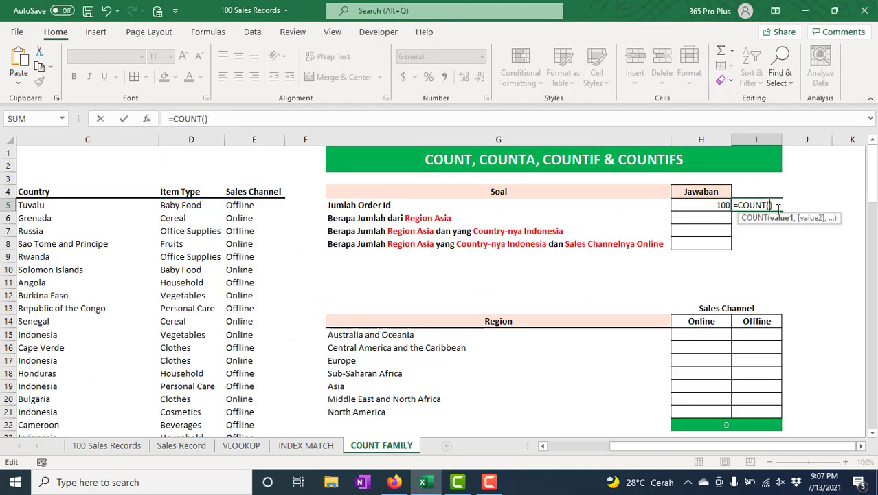
pyautogui.click(176, 205)
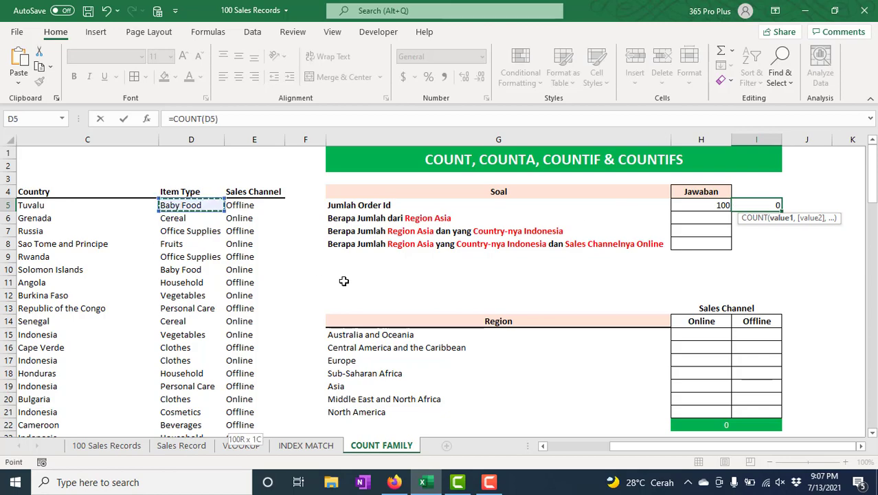
pyautogui.hotkey('ctrl', 'shift', 'Down')
pyautogui.press('F4')
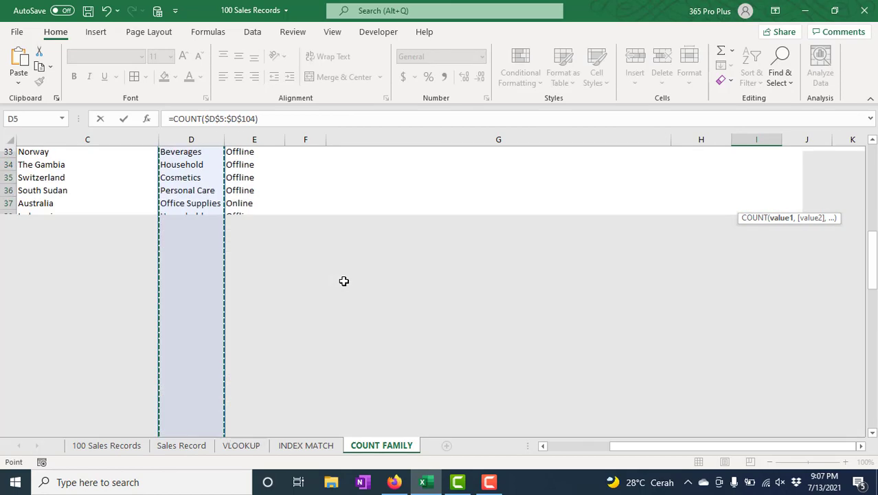
pyautogui.press('Return')
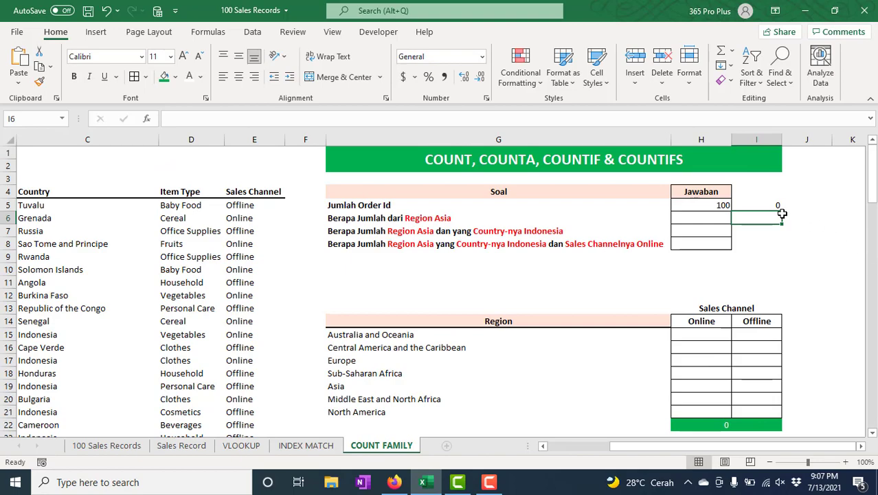
# Remove the COUNT test formula from I5, leaving the cell empty
pyautogui.doubleClick(766, 206)
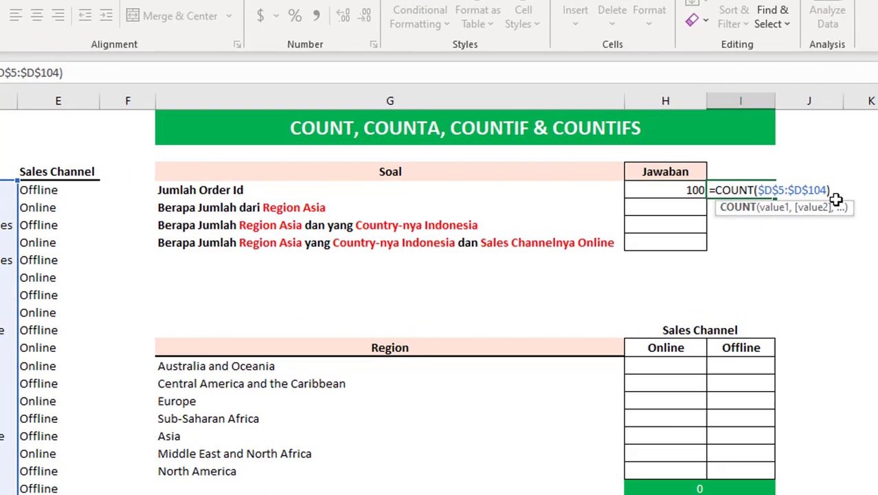
pyautogui.moveTo(829, 190); pyautogui.dragTo(708, 190)
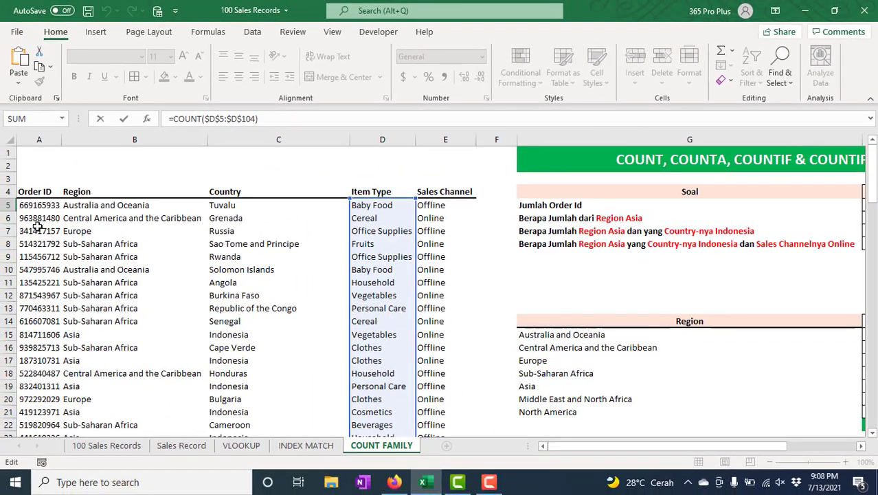
pyautogui.moveTo(580, 445); pyautogui.dragTo(852, 445)
pyautogui.press('Escape')
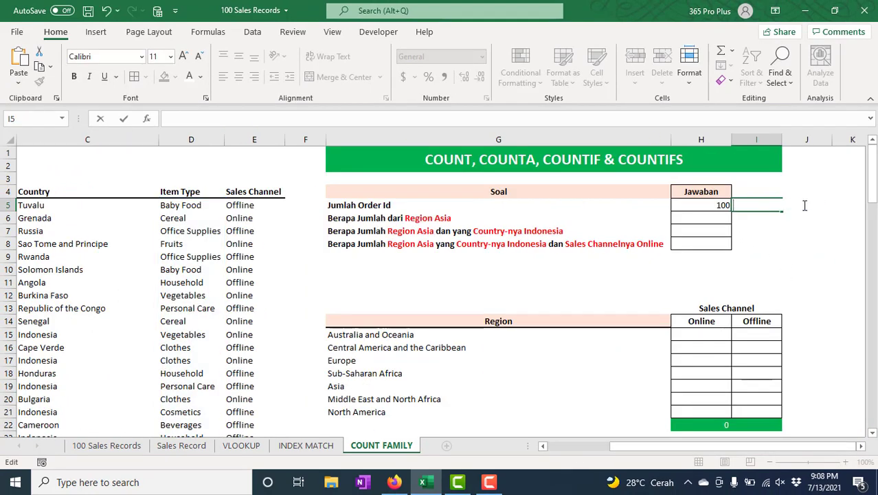
pyautogui.click(802, 243)
# Review the H5 formula, the Region Asia question in G6 and the Region data in column B
pyautogui.doubleClick(713, 205)
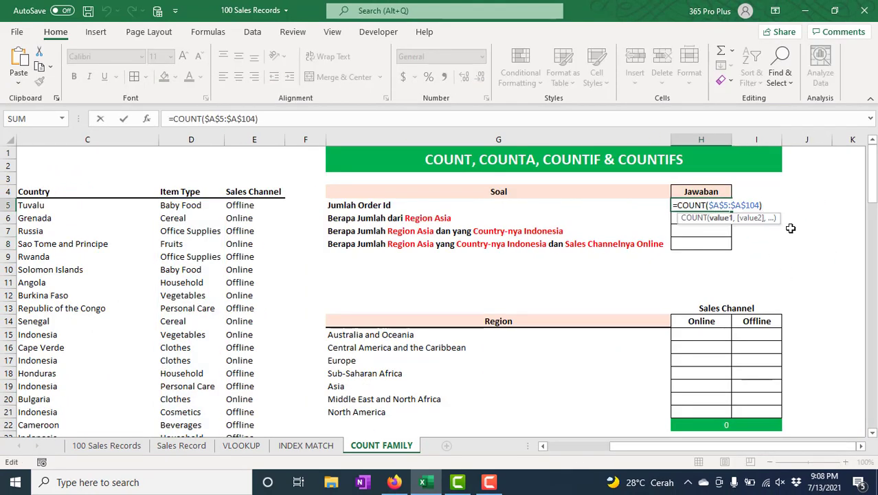
pyautogui.press('Return')
pyautogui.moveTo(383, 220); pyautogui.dragTo(449, 219)
pyautogui.click(473, 286)
pyautogui.click(389, 221)
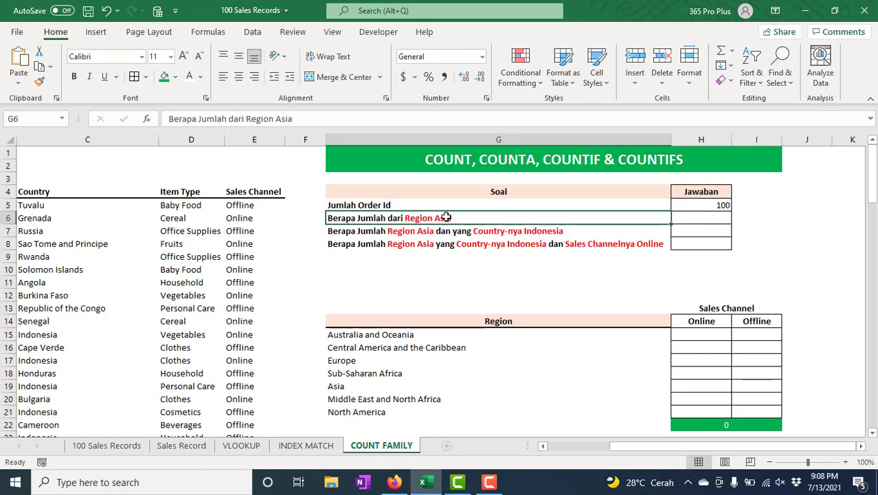
pyautogui.click(100, 139)
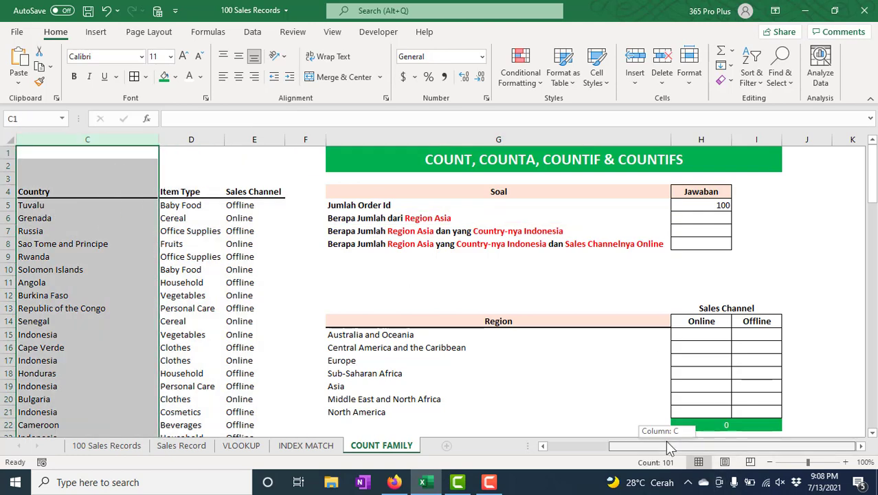
pyautogui.hscroll(-5, 665, 439)
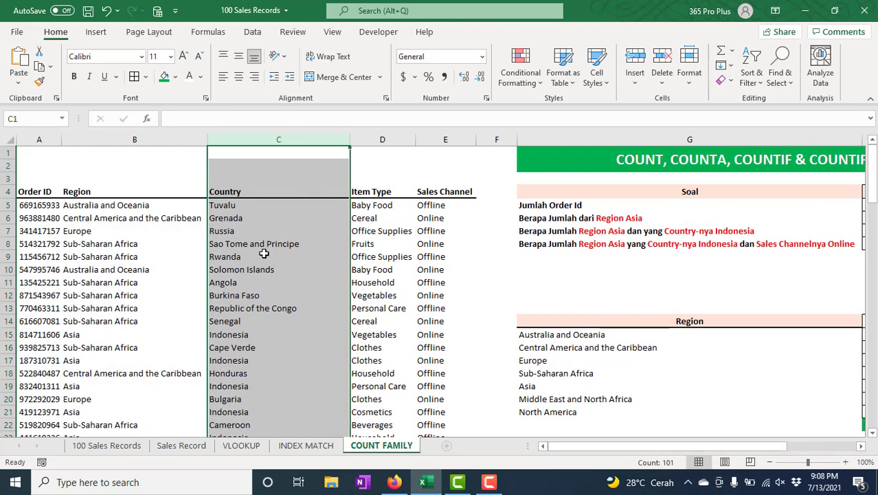
pyautogui.click(180, 141)
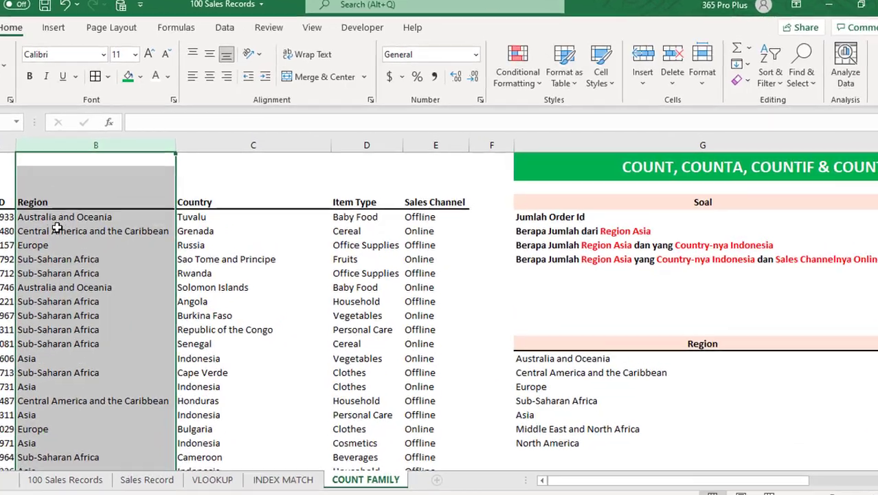
# Start a COUNTIF formula in H6 with the Region data as the absolute range $B$5:$B$104
pyautogui.hscroll(2, 440, 330)
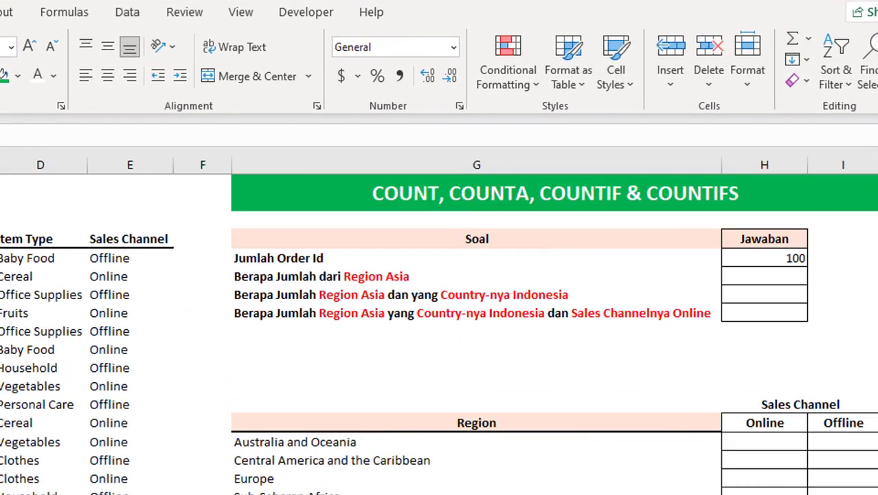
pyautogui.click(850, 335)
pyautogui.doubleClick(742, 274)
pyautogui.click(876, 312)
pyautogui.click(766, 272)
pyautogui.doubleClick(766, 272)
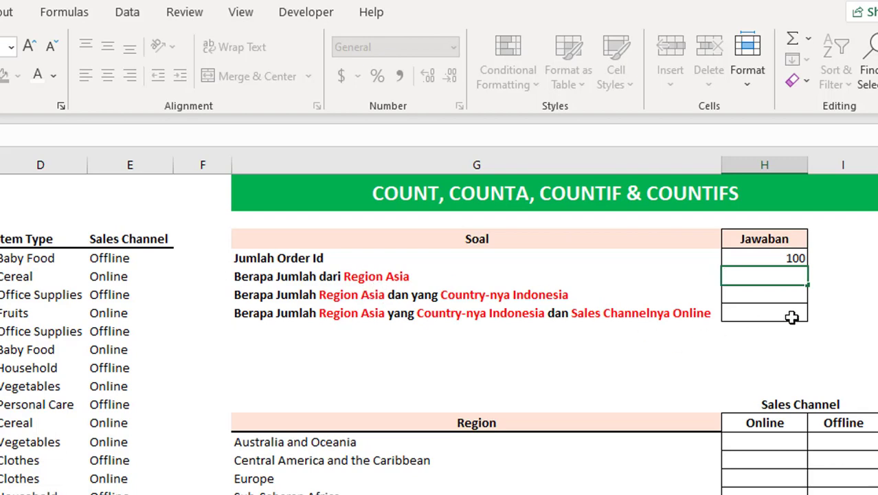
pyautogui.write('=counti')
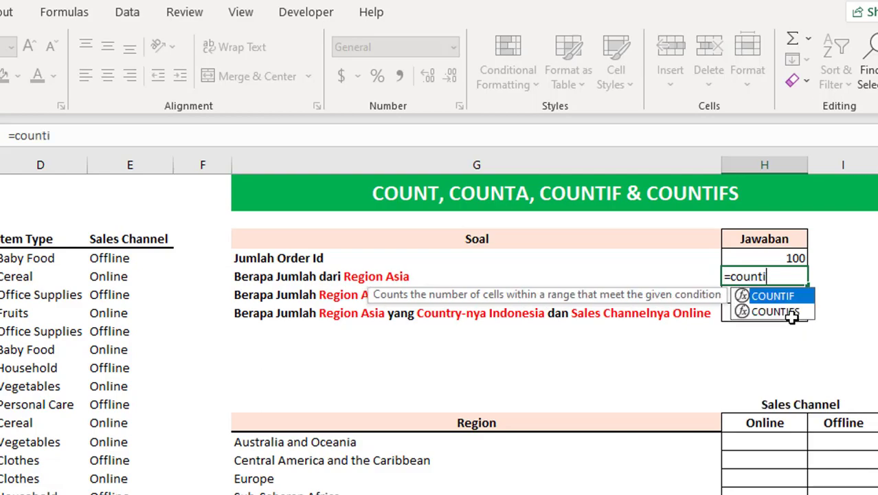
pyautogui.press('Tab')
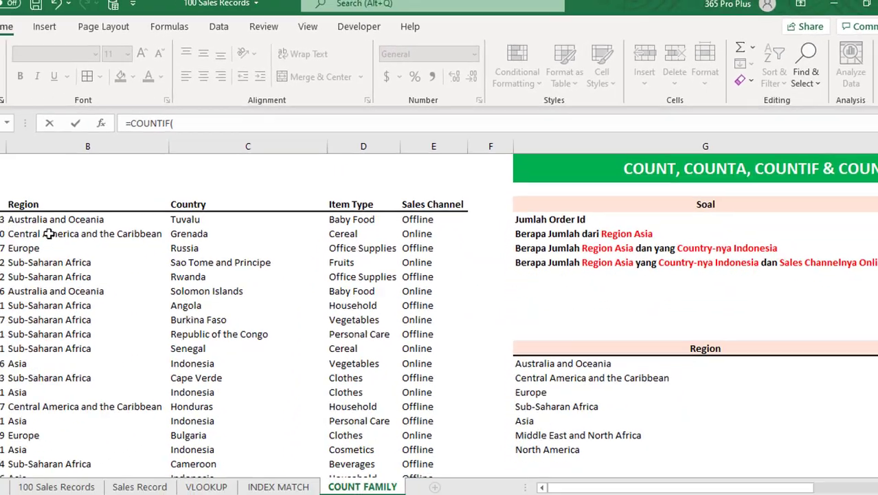
pyautogui.click(103, 205)
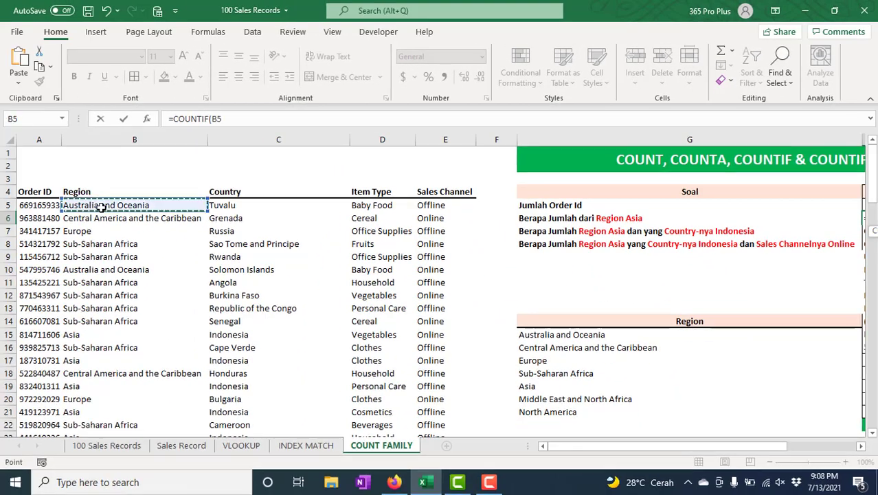
pyautogui.hotkey('ctrl', 'shift', 'Down')
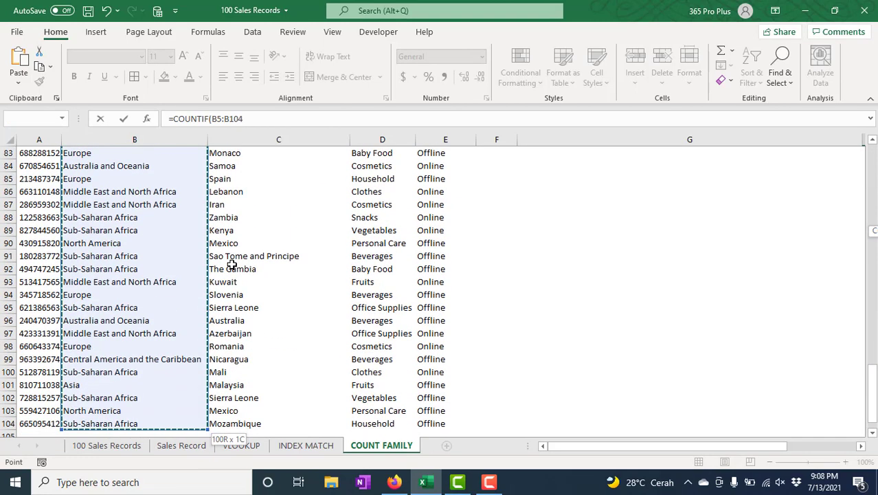
pyautogui.press('F4')
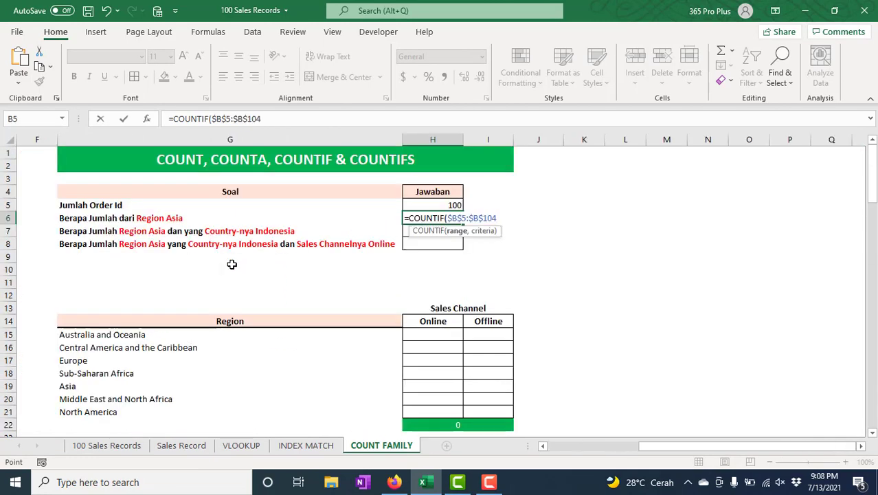
# Complete the H6 COUNTIF formula with the criterion "Asia" and check the entered formula
pyautogui.write(',')
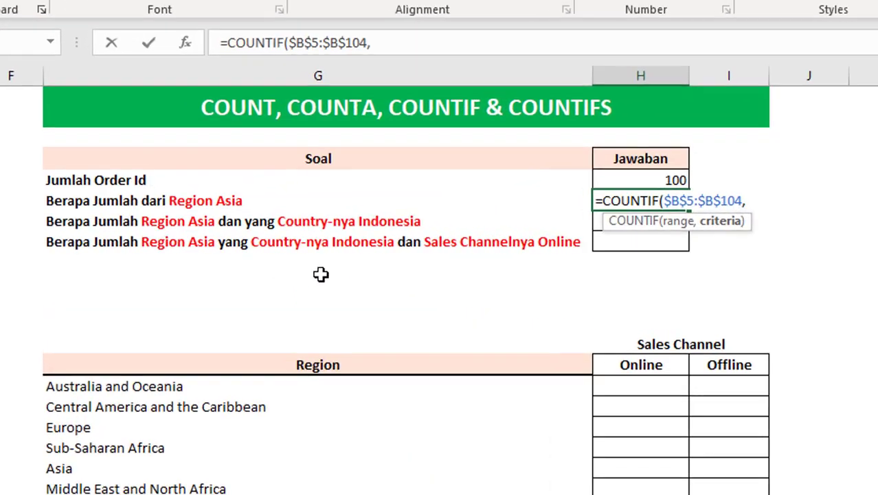
pyautogui.write('"')
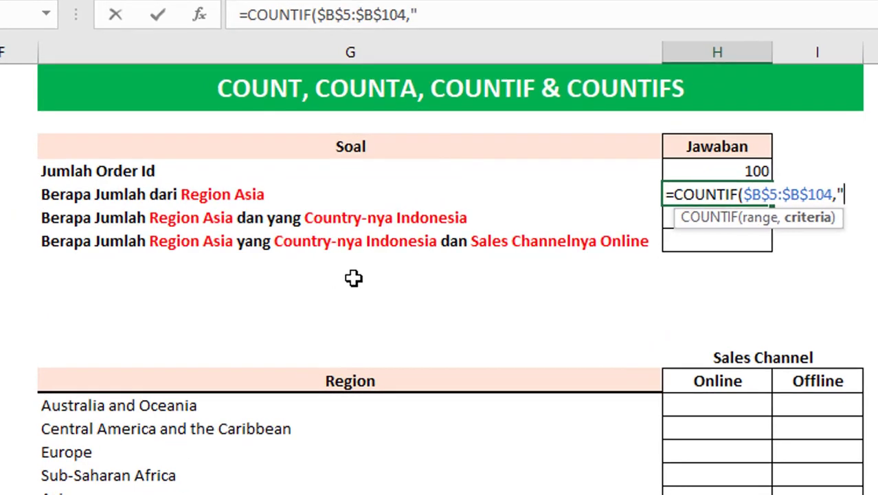
pyautogui.write('AS')
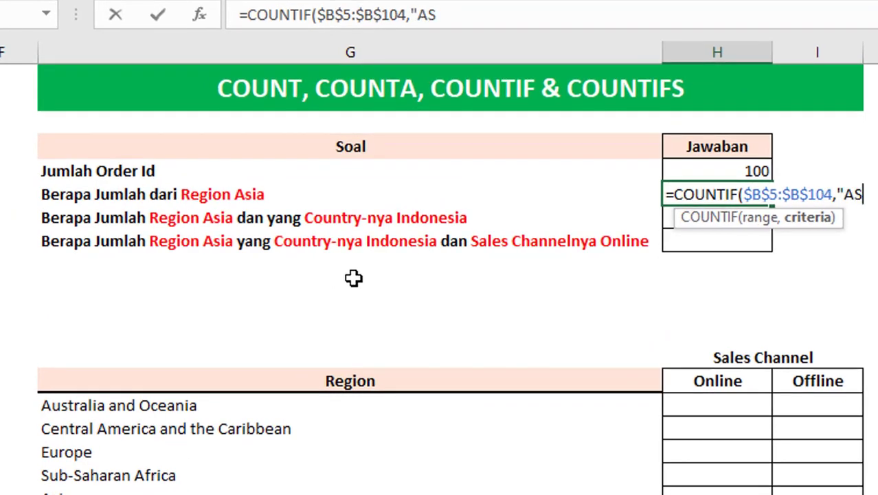
pyautogui.press('BackSpace')
pyautogui.write('sia')
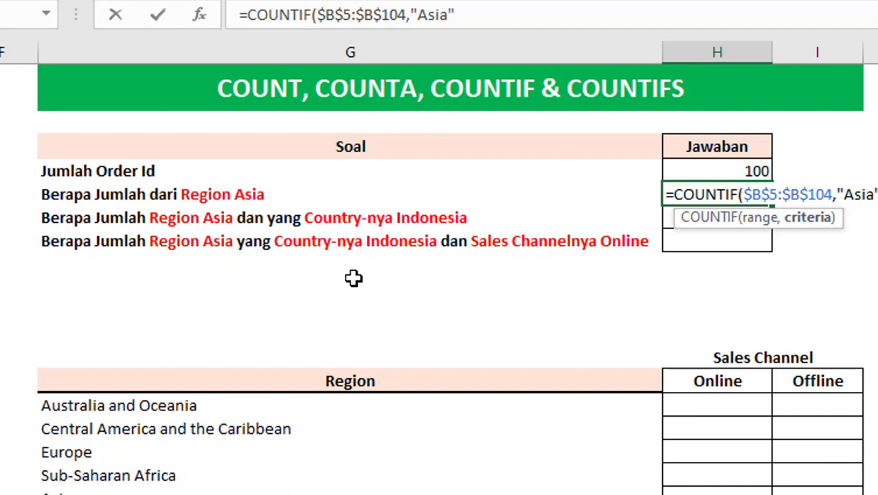
pyautogui.write('P')
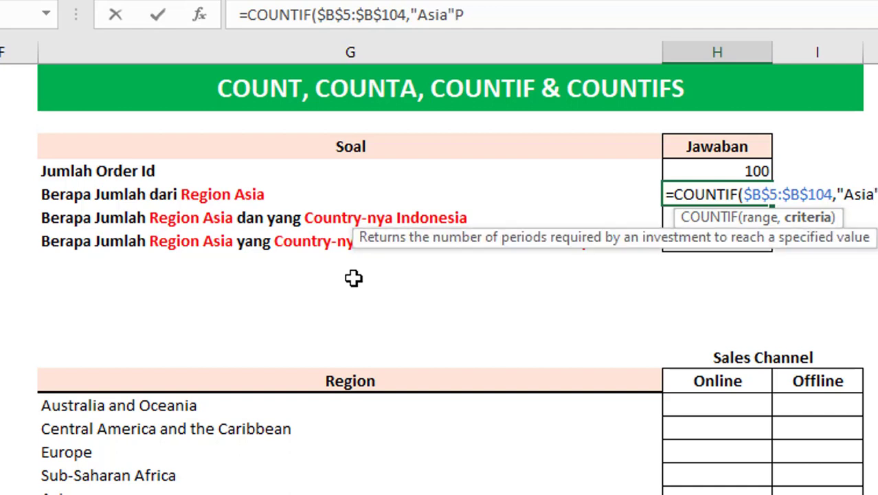
pyautogui.press('BackSpace')
pyautogui.write(')')
pyautogui.press('Return')
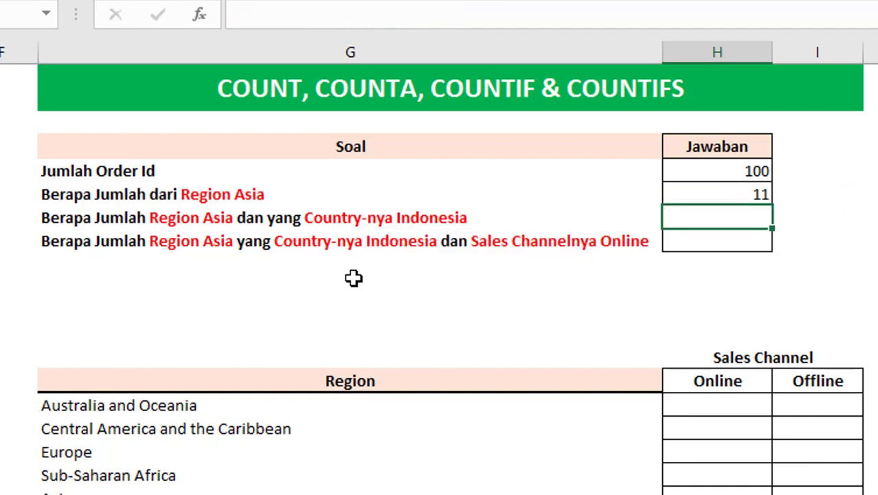
pyautogui.click(754, 194)
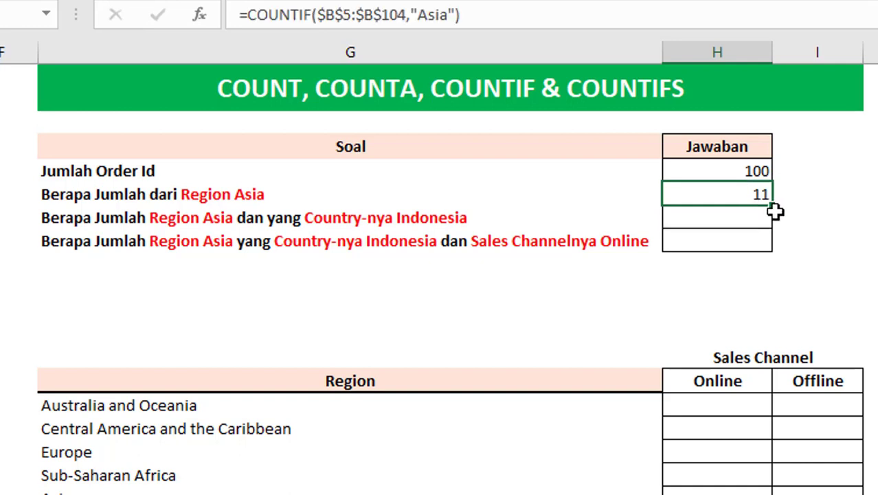
# Start a COUNTIFS formula in H7 for the question about Region Asia and Country Indonesia
pyautogui.click(752, 216)
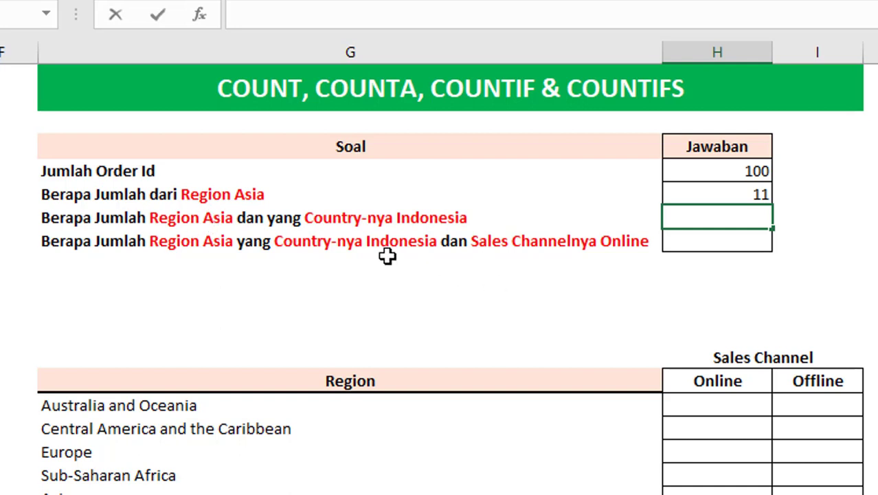
pyautogui.click(872, 240)
pyautogui.doubleClick(737, 208)
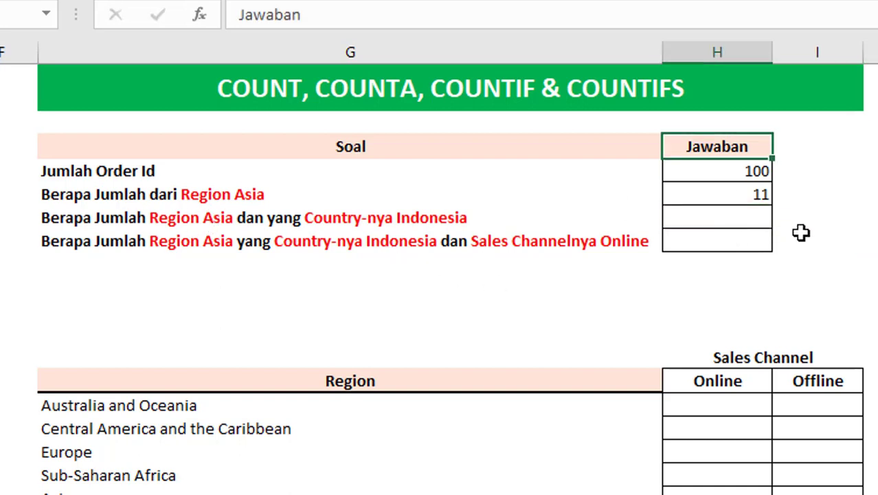
pyautogui.doubleClick(740, 219)
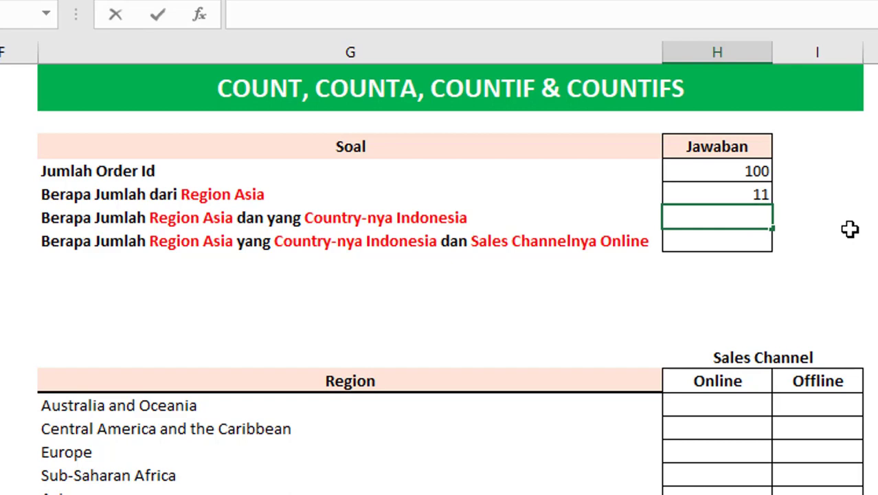
pyautogui.write('=co')
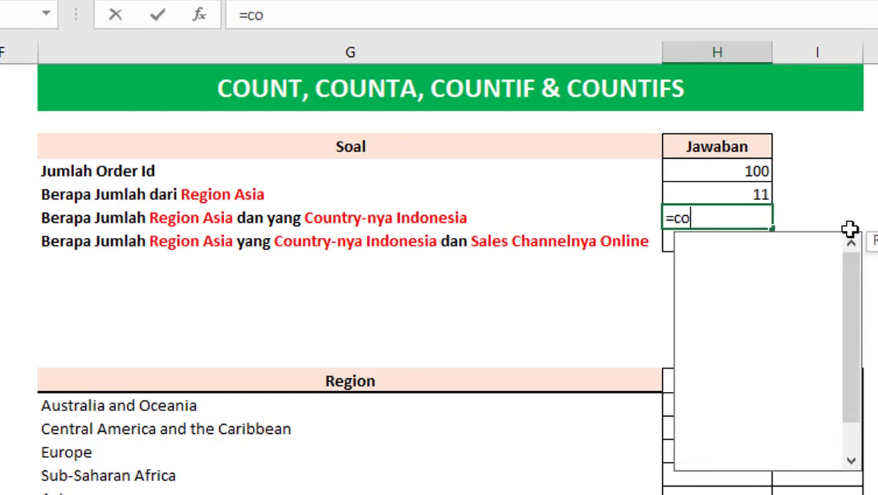
pyautogui.write('untigs')
pyautogui.press('BackSpace')
pyautogui.press('BackSpace')
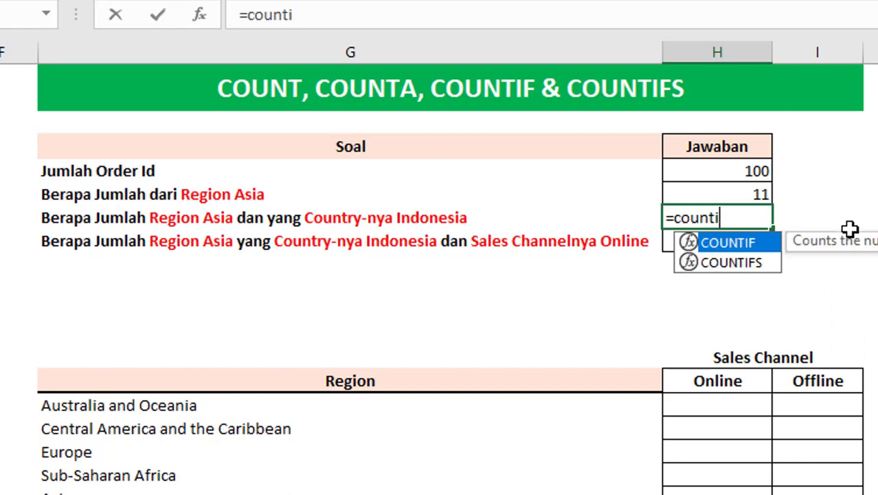
pyautogui.write('fs')
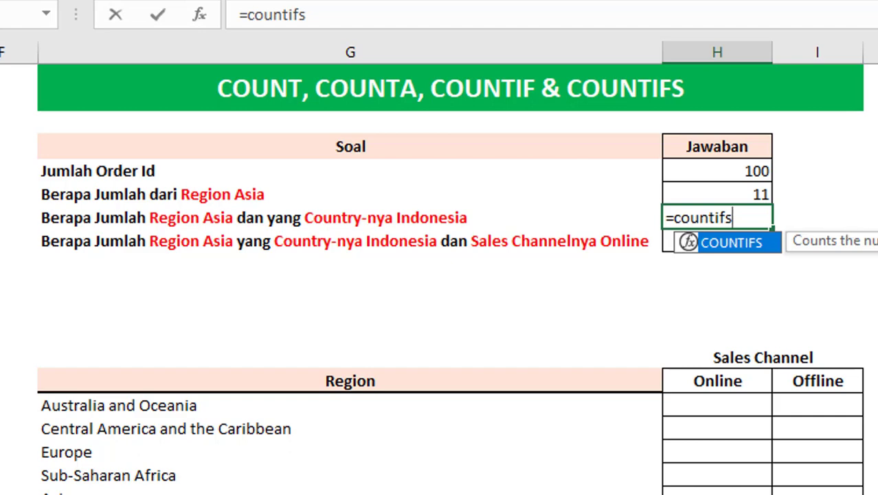
pyautogui.press('Tab')
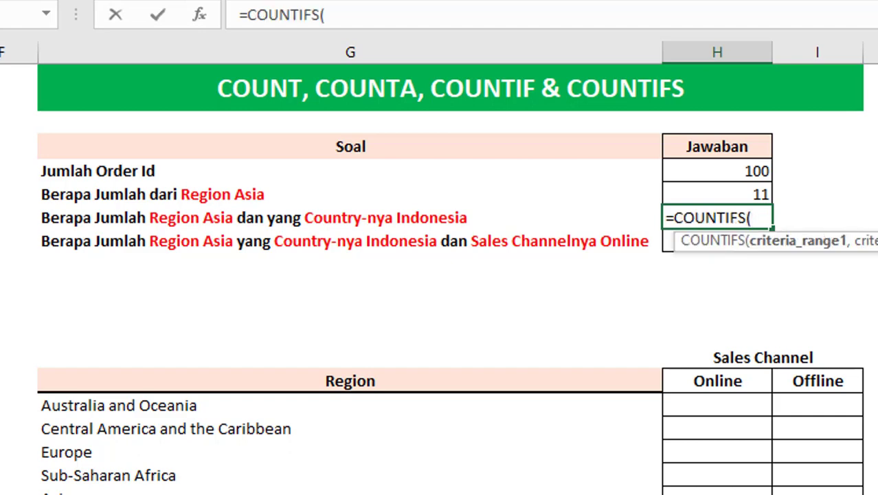
# Add the Region data as the absolute range $B$5:$B$104 with the criterion "Asia" to the H7 COUNTIFS formula
pyautogui.hscroll(-5, 439, 268)
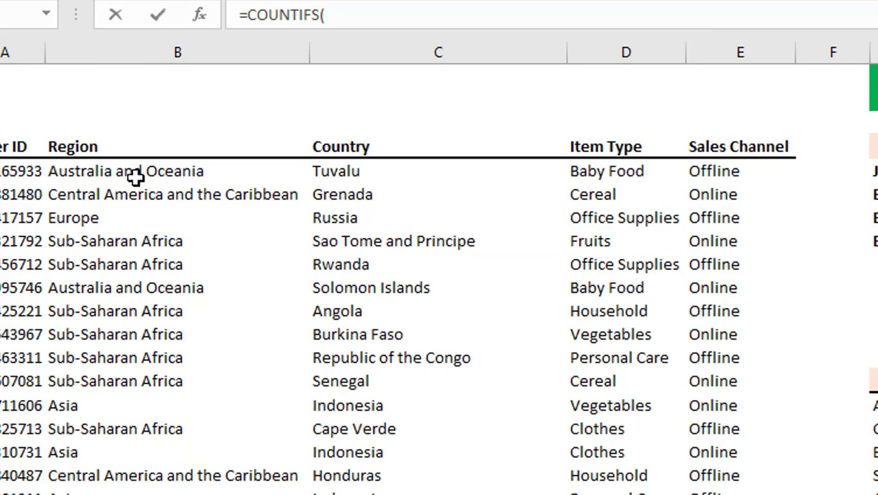
pyautogui.click(136, 176)
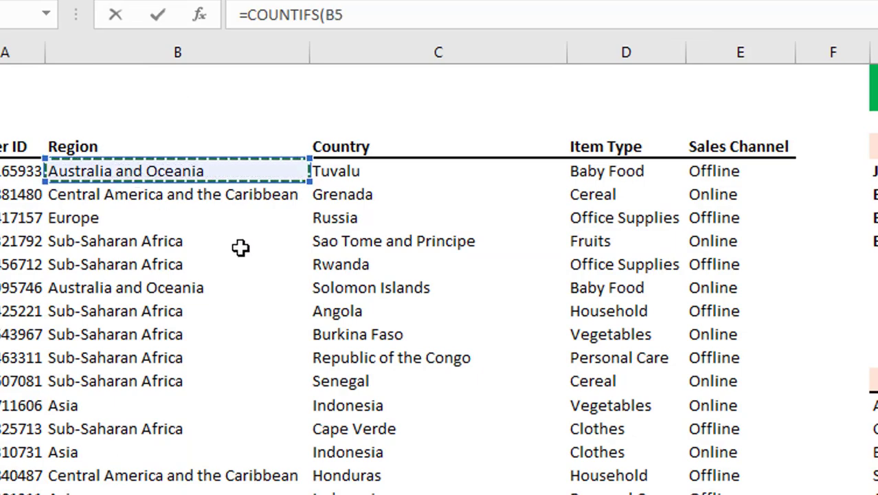
pyautogui.hotkey('ctrl', 'shift', 'Down')
pyautogui.press('F4')
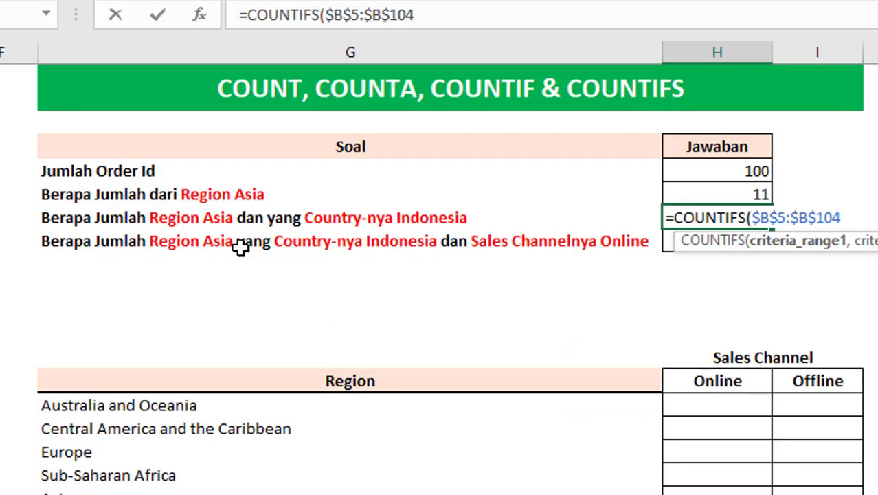
pyautogui.write(',"')
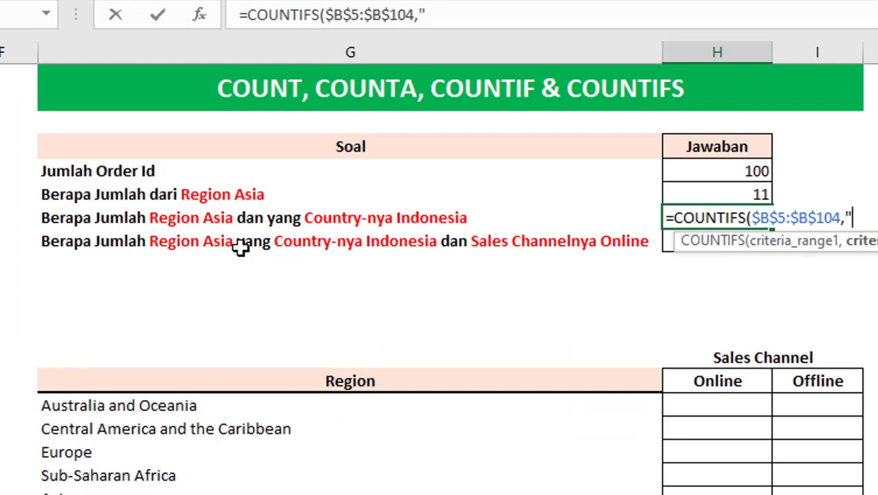
pyautogui.write('Asia')
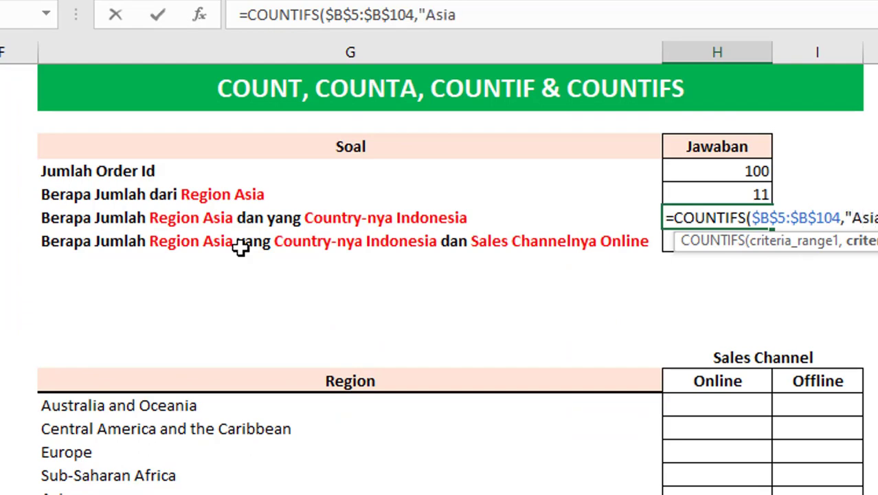
pyautogui.write('",')
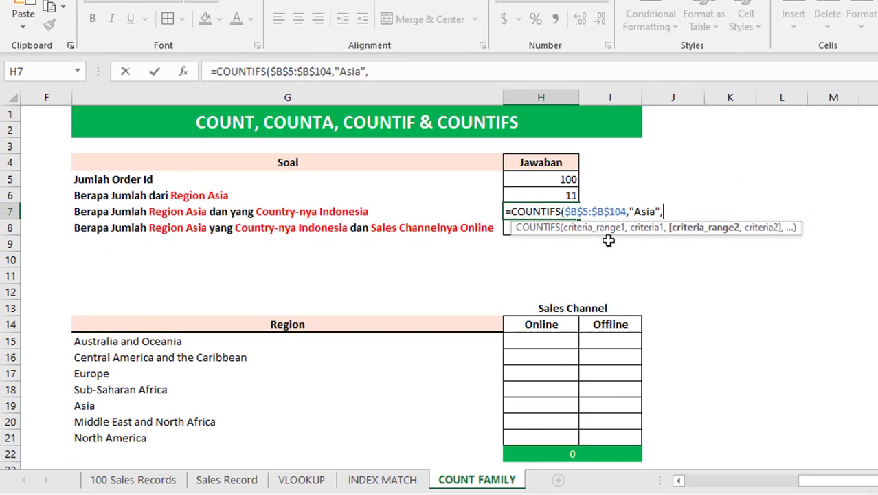
# Complete the H7 COUNTIFS formula with the absolute Country range $C$5:$C$104 and the criterion "Indonesia"
pyautogui.moveTo(833, 474); pyautogui.dragTo(680, 478)
pyautogui.click(328, 180)
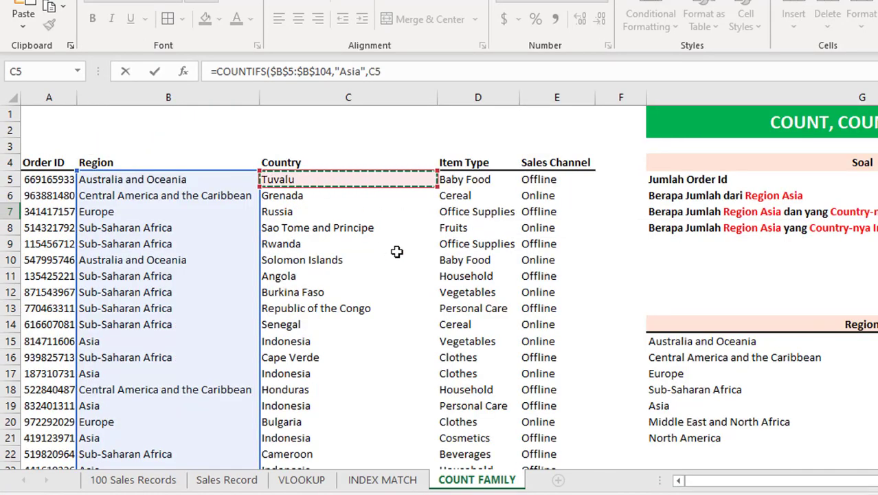
pyautogui.hotkey('ctrl', 'shift', 'Down')
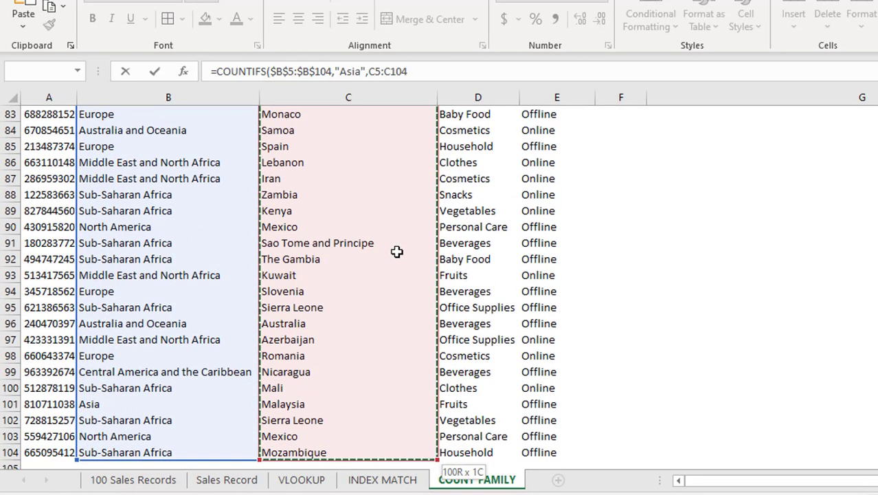
pyautogui.press('F4')
pyautogui.write(',')
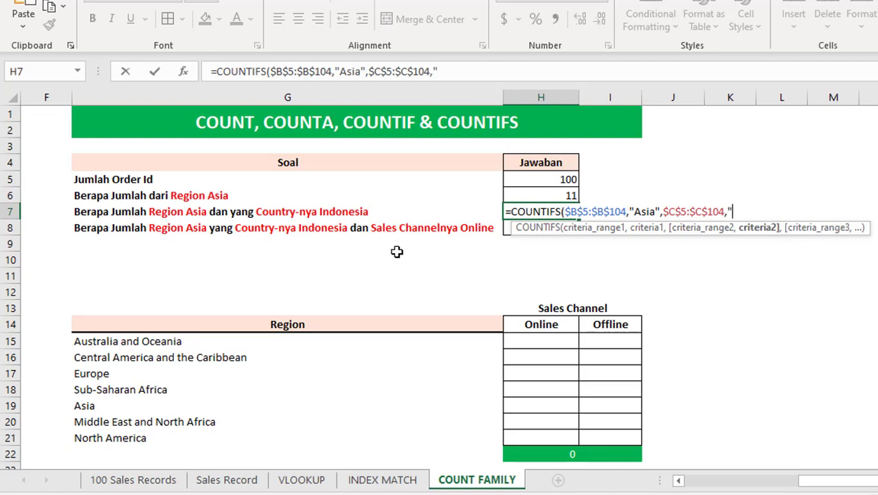
pyautogui.write('"Indonesia')
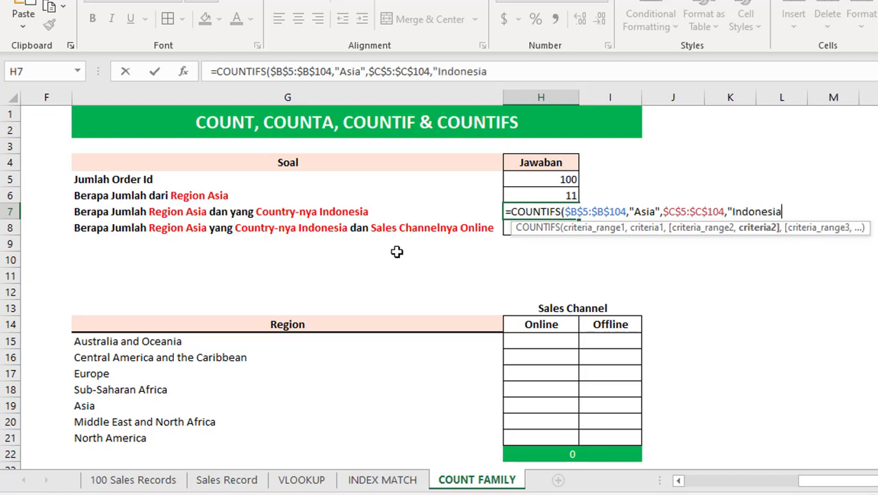
pyautogui.write('")')
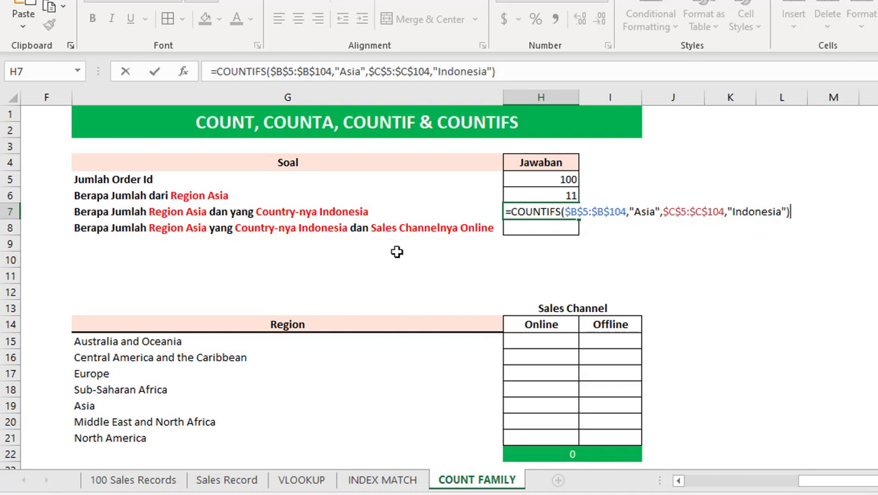
pyautogui.press('Return')
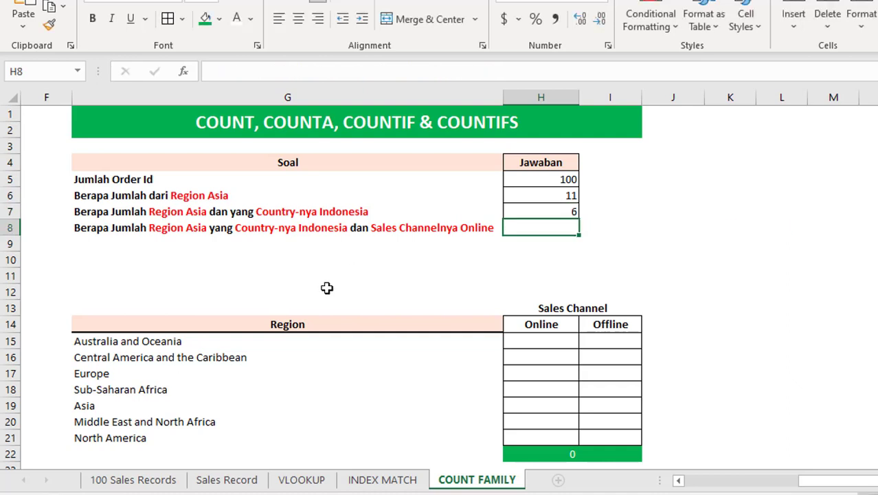
pyautogui.click(620, 257)
pyautogui.doubleClick(568, 229)
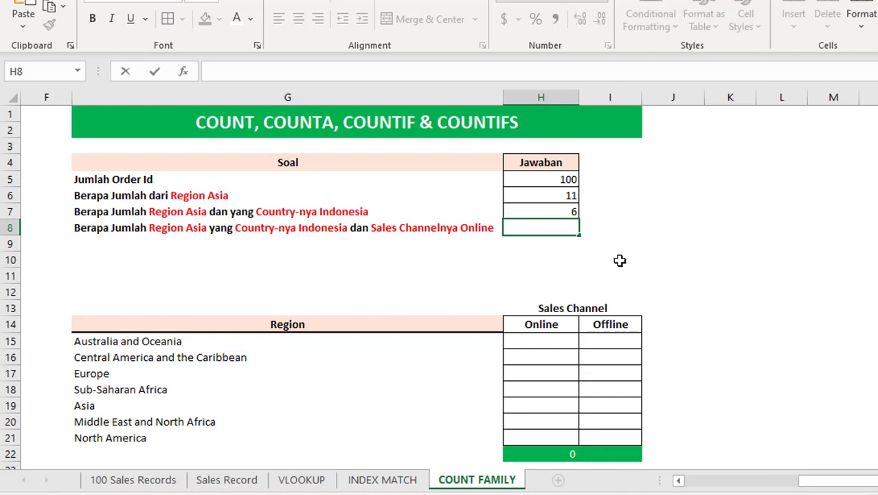
pyautogui.write('=')
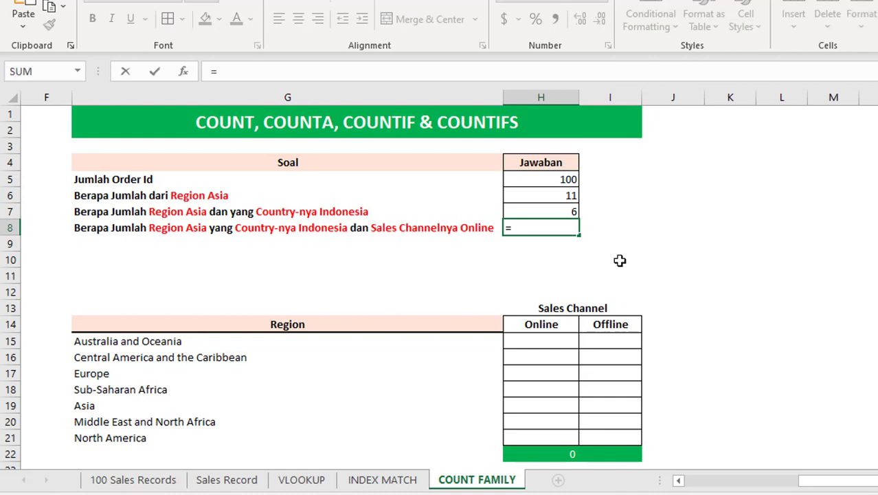
pyautogui.press('BackSpace')
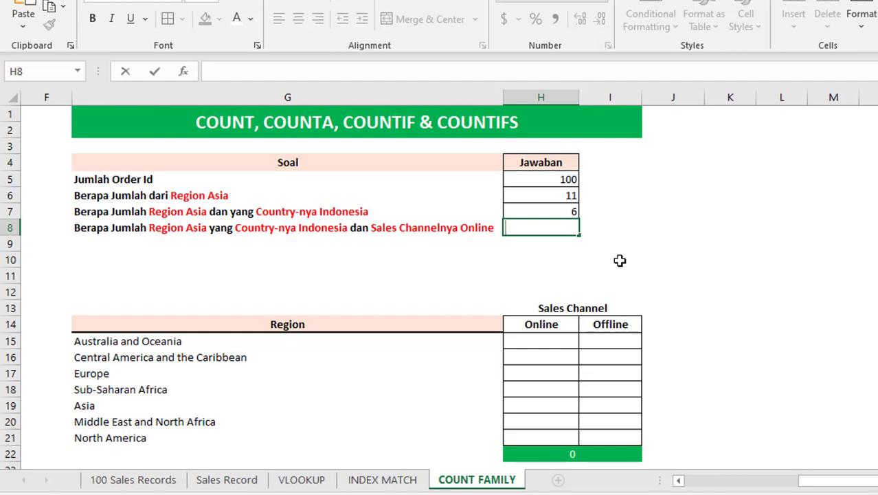
pyautogui.press('Escape')
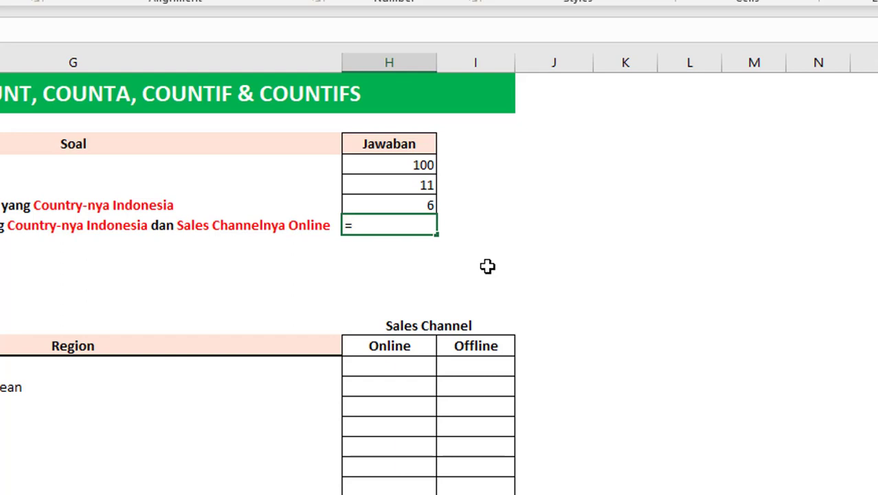
# Start a COUNTIFS formula in H8 with the absolute Region range $B$5:$B$104 and the criterion "Asia"
pyautogui.write('countifs')
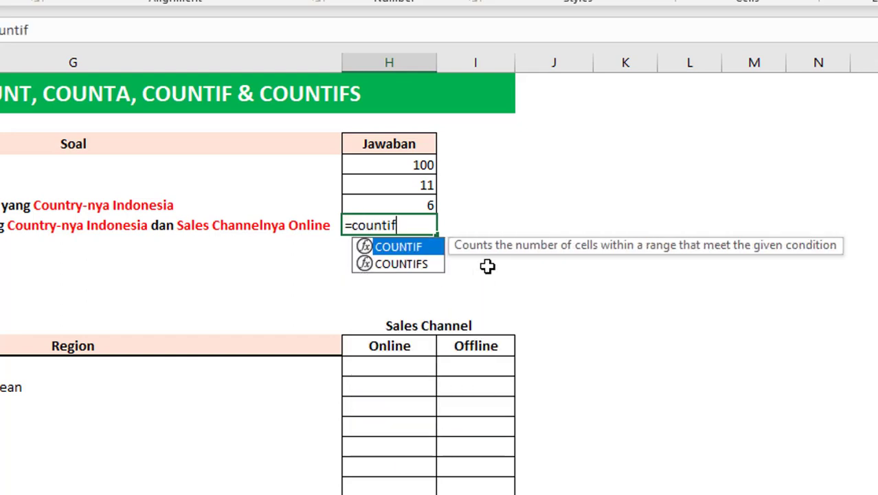
pyautogui.press('Tab')
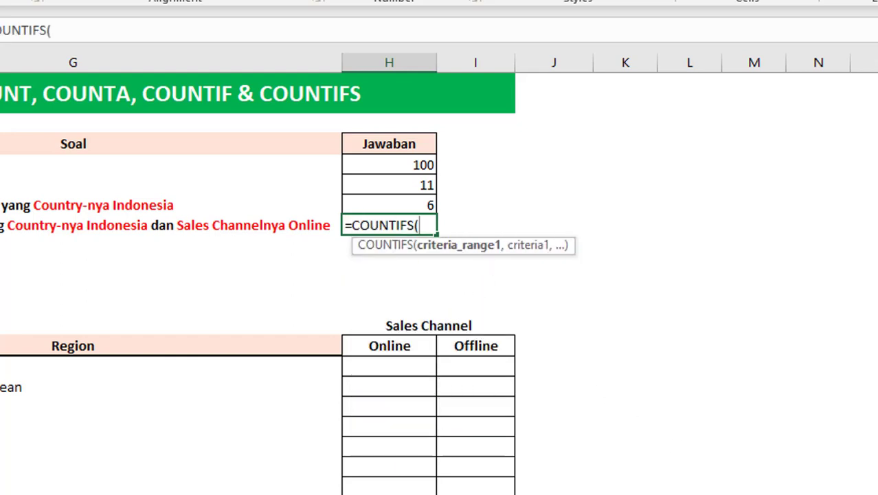
pyautogui.hscroll(-5, 439, 275)
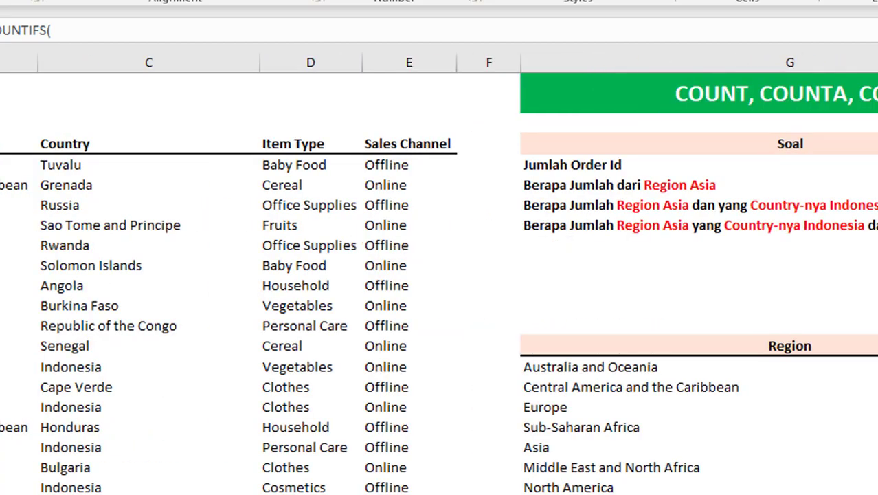
pyautogui.click(14, 165)
pyautogui.hotkey('ctrl', 'shift', 'Down')
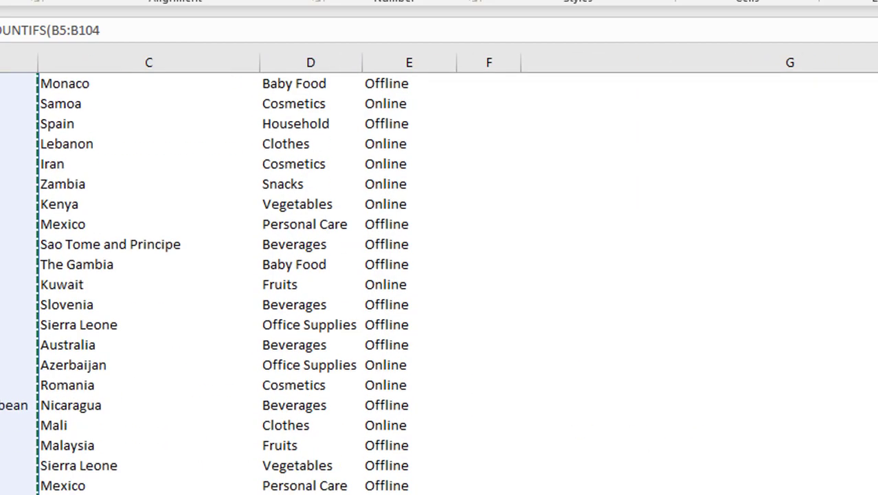
pyautogui.press('F4')
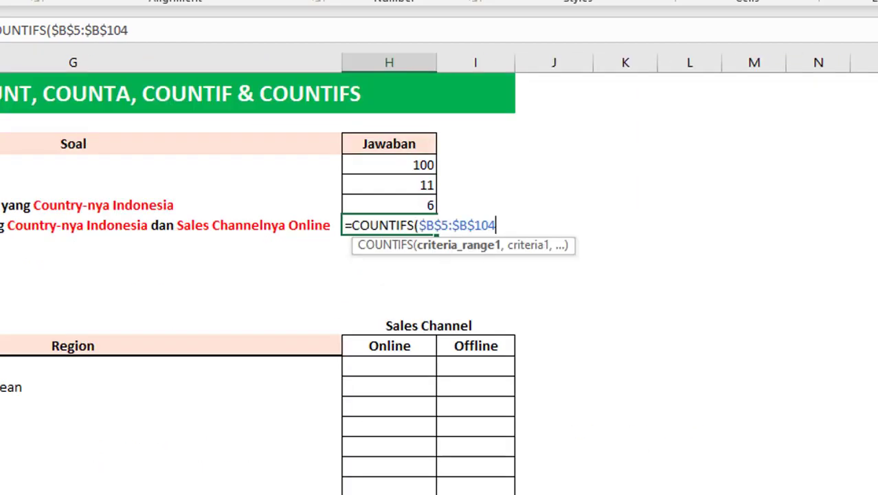
pyautogui.write(',"')
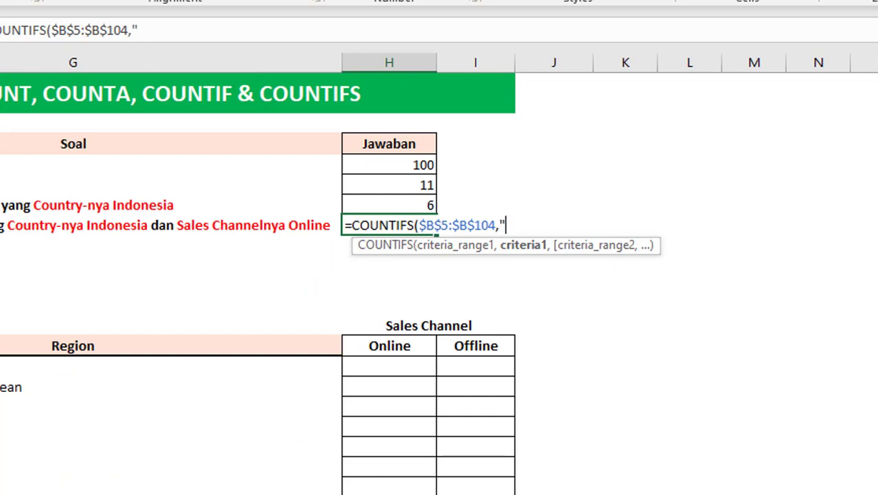
pyautogui.write('Asia')
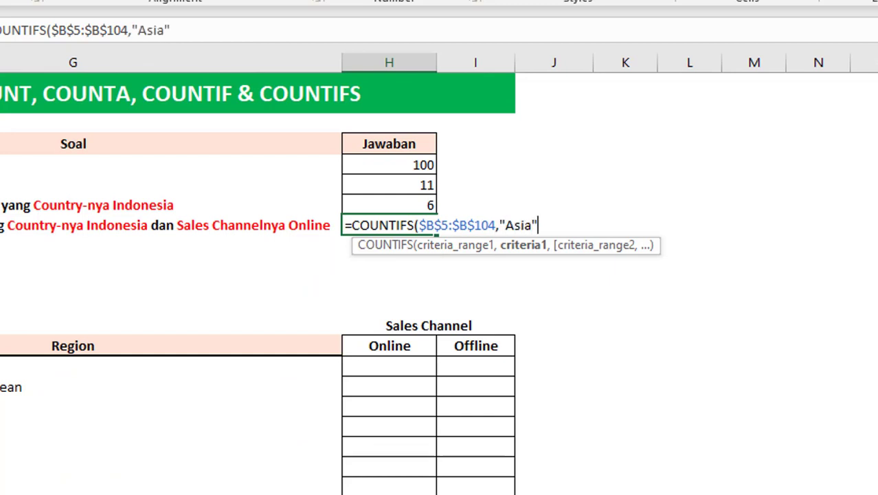
pyautogui.write('",')
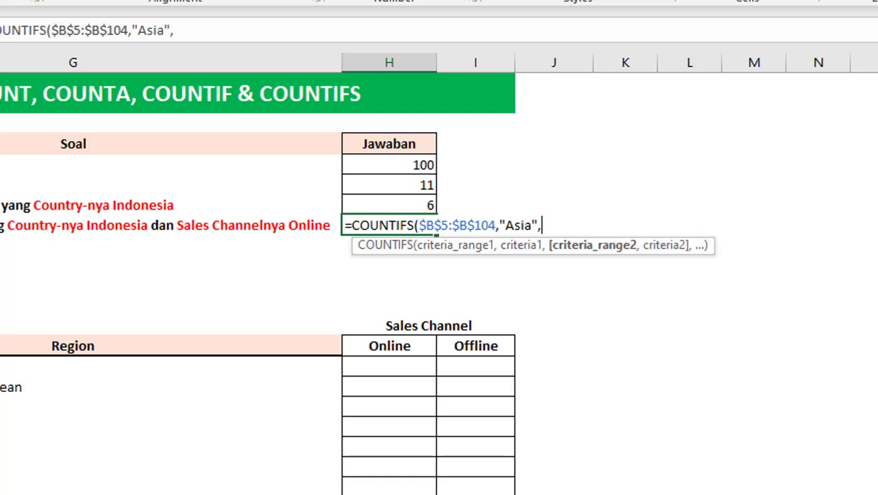
# Add the absolute Country range $C$5:$C$104 with the criterion "Indonesia" to the H8 COUNTIFS formula
pyautogui.hscroll(-5, 189, 262)
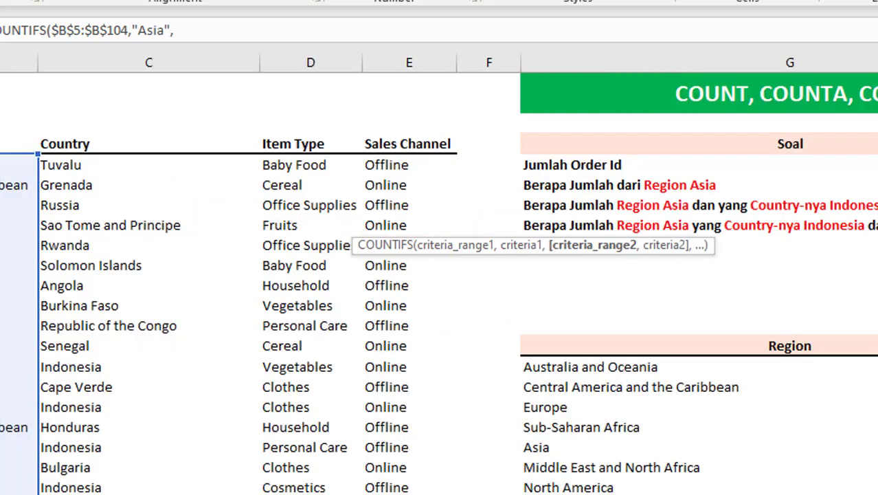
pyautogui.click(152, 164)
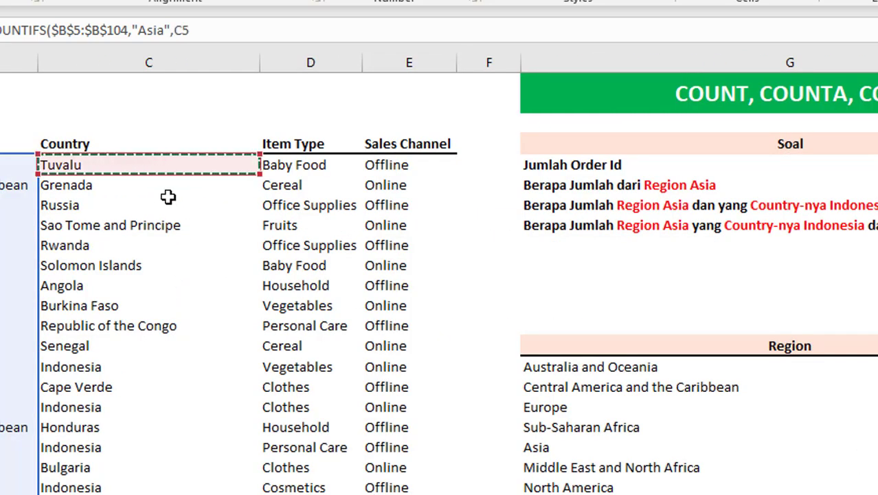
pyautogui.hotkey('ctrl', 'shift', 'Down')
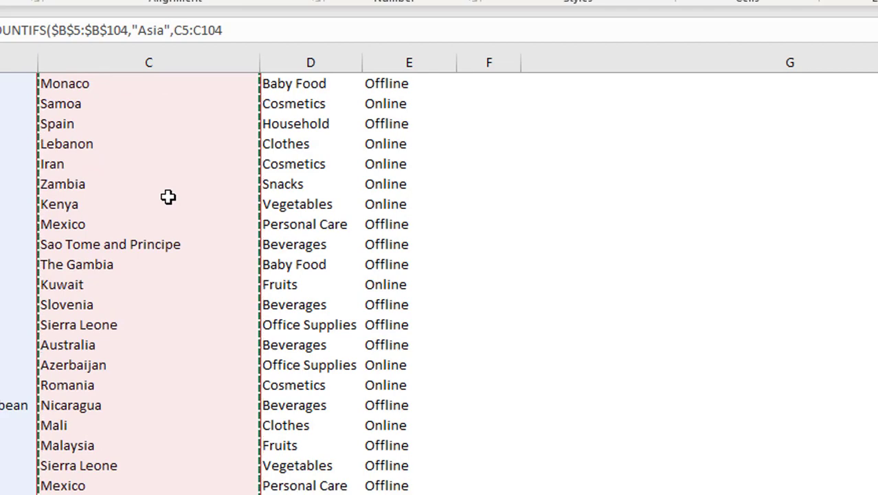
pyautogui.press('F4')
pyautogui.write(',')
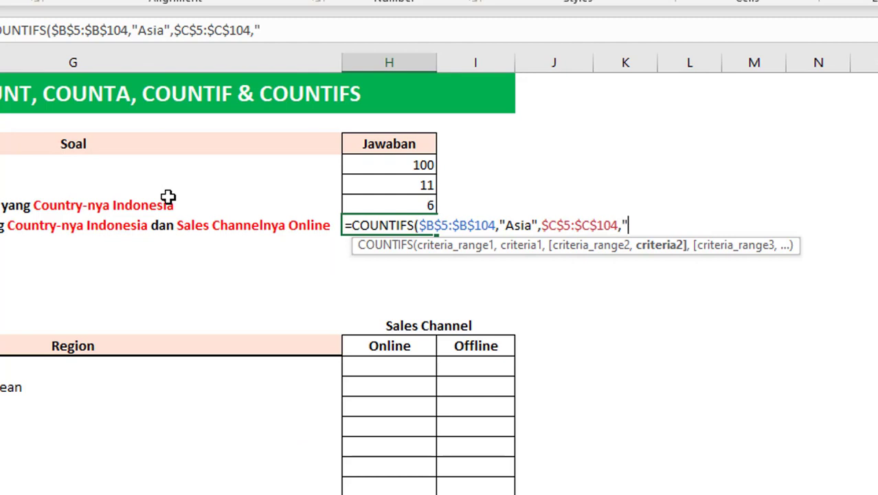
pyautogui.write('"Indonesia')
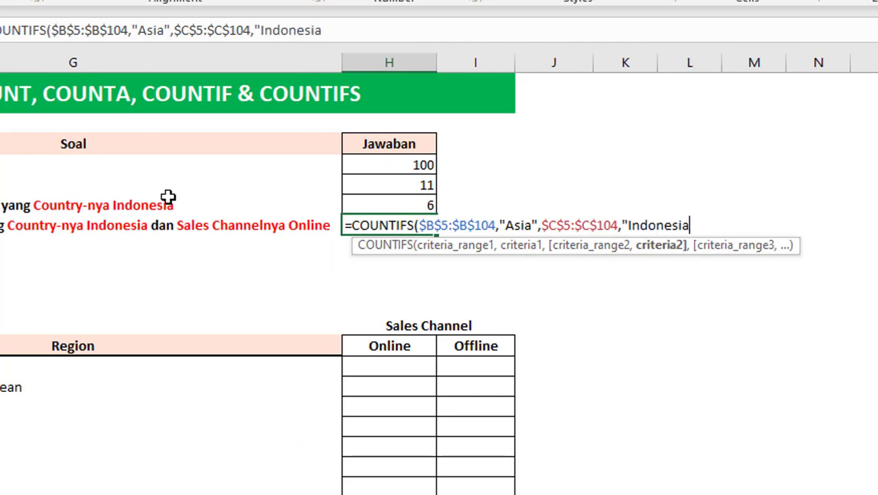
pyautogui.write('",')
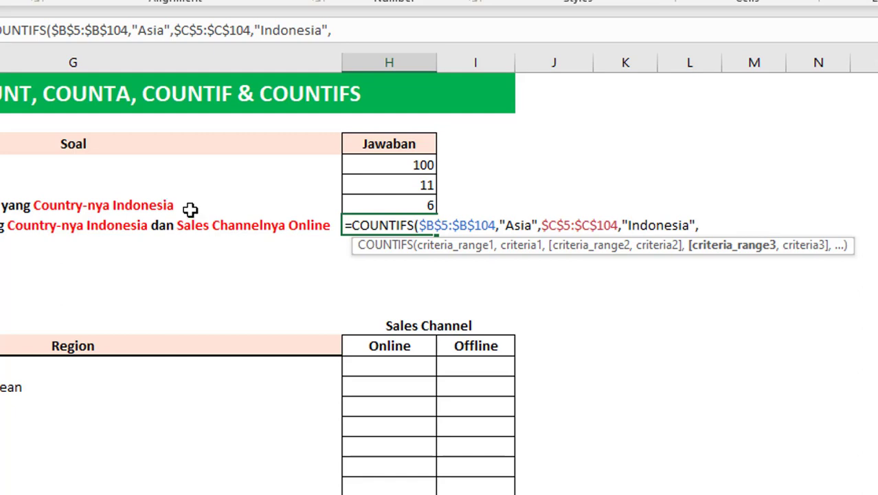
# Complete the H8 COUNTIFS formula with the absolute Sales Channel range $E$5:$E$104 and the criterion "Online"
pyautogui.hscroll(-4, 417, 481)
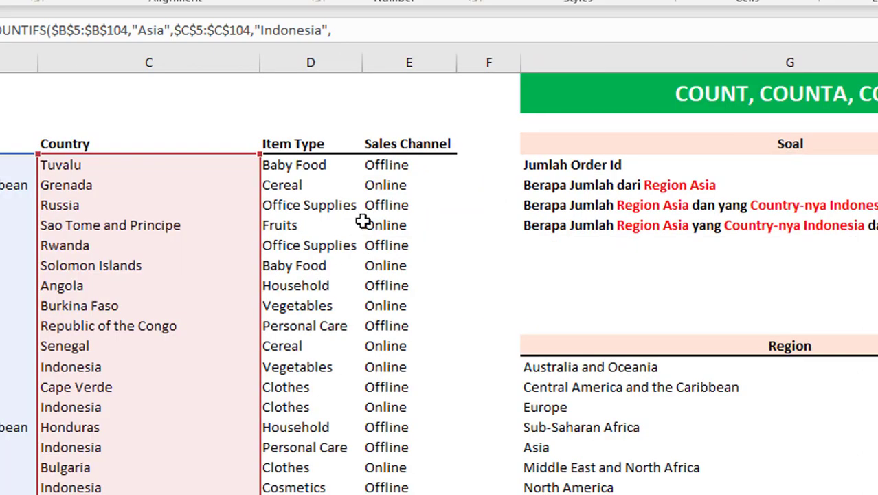
pyautogui.click(397, 167)
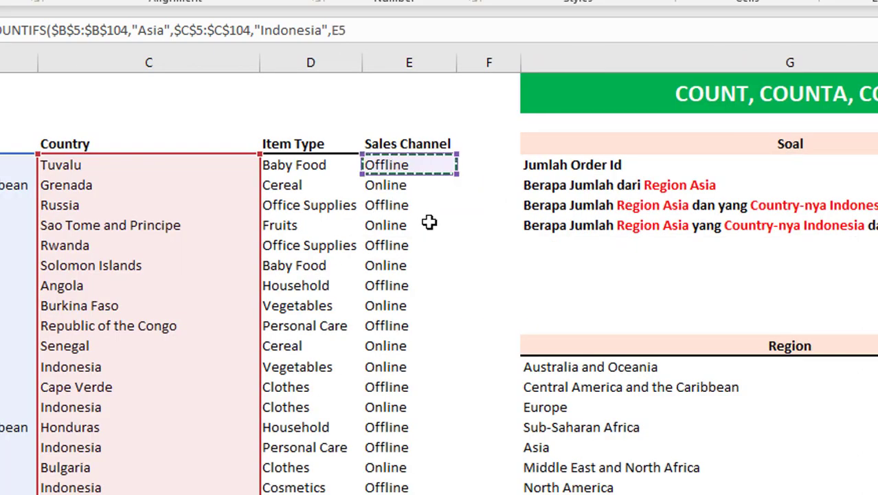
pyautogui.hotkey('ctrl', 'shift', 'Down')
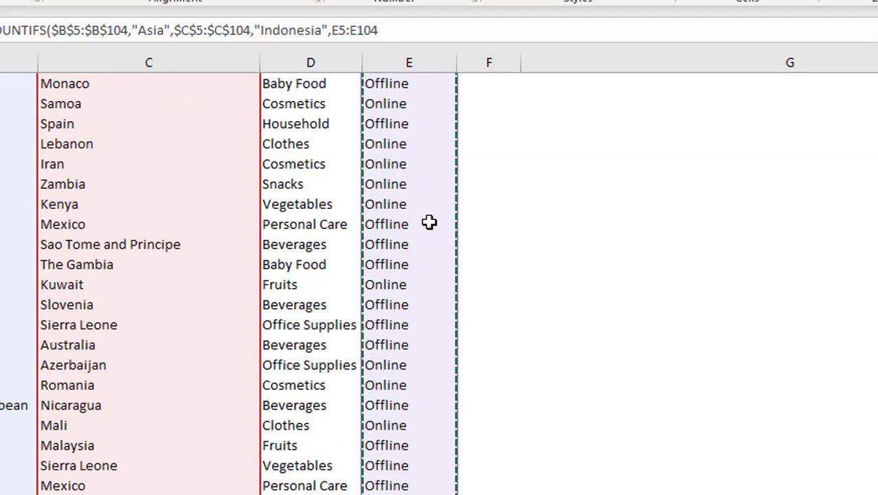
pyautogui.press('F4')
pyautogui.write(',')
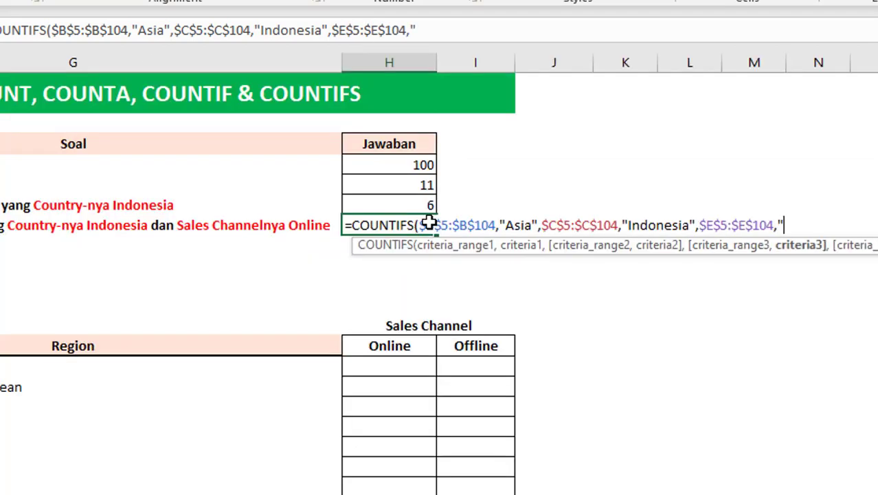
pyautogui.write('"Online')
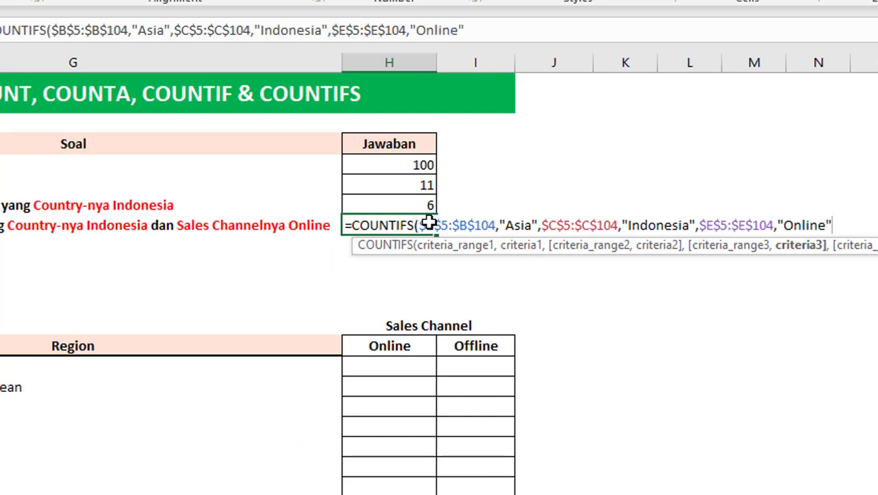
pyautogui.write('")')
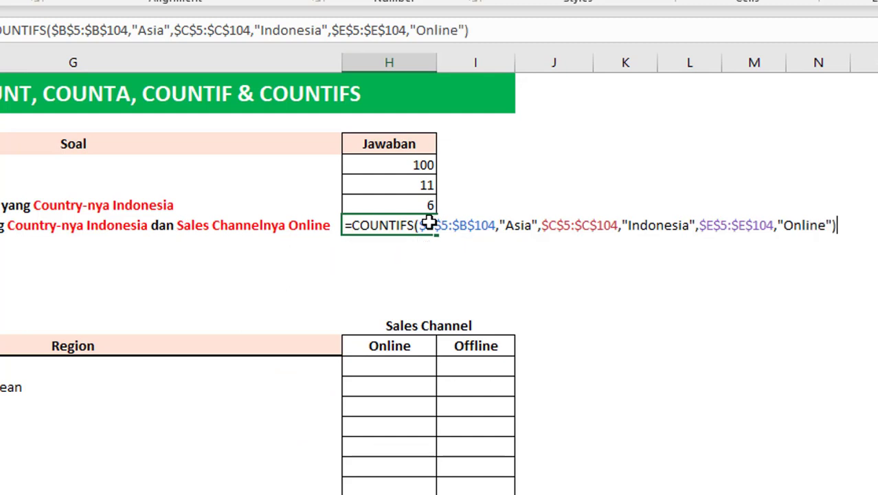
pyautogui.press('Return')
pyautogui.click(623, 251)
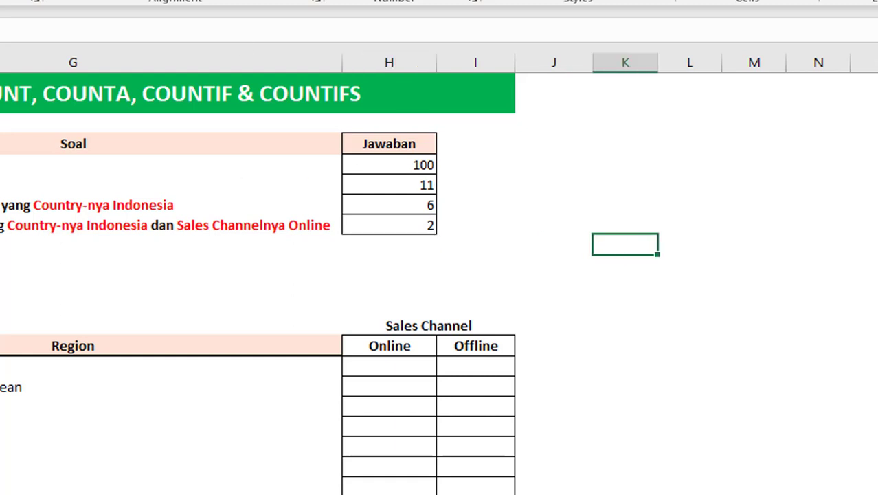
# Review the four counting questions and their answers against the source data columns
pyautogui.moveTo(147, 168); pyautogui.dragTo(425, 170)
pyautogui.hscroll(-3, 440, 275)
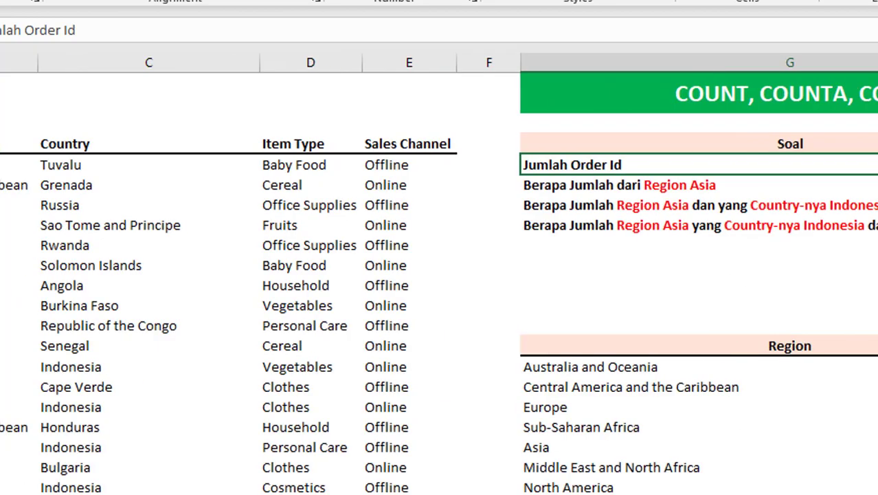
pyautogui.click(4, 108)
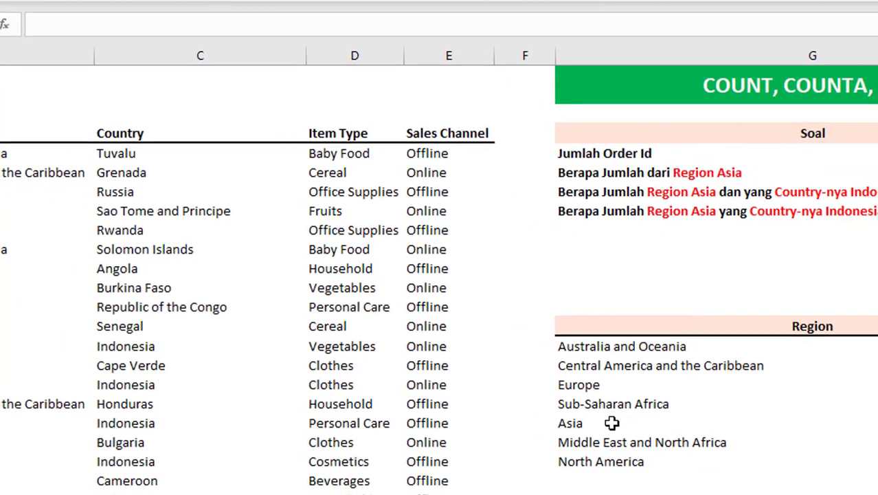
pyautogui.hscroll(3, 440, 275)
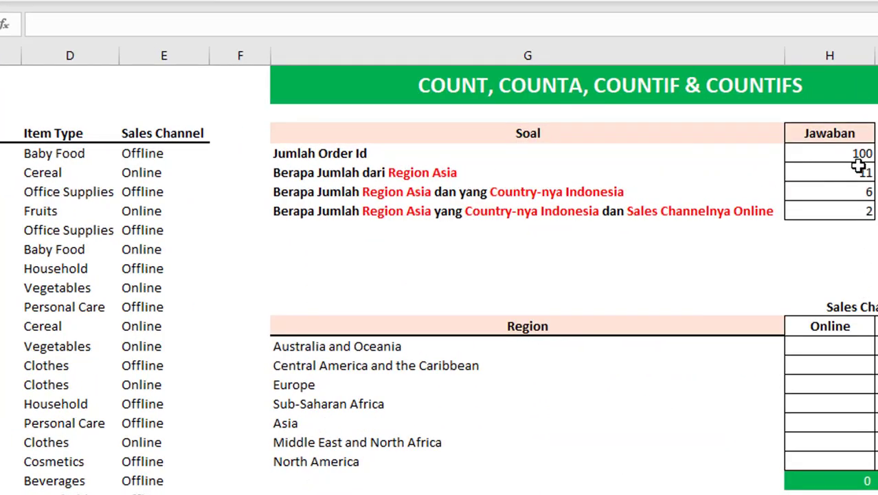
pyautogui.click(562, 165)
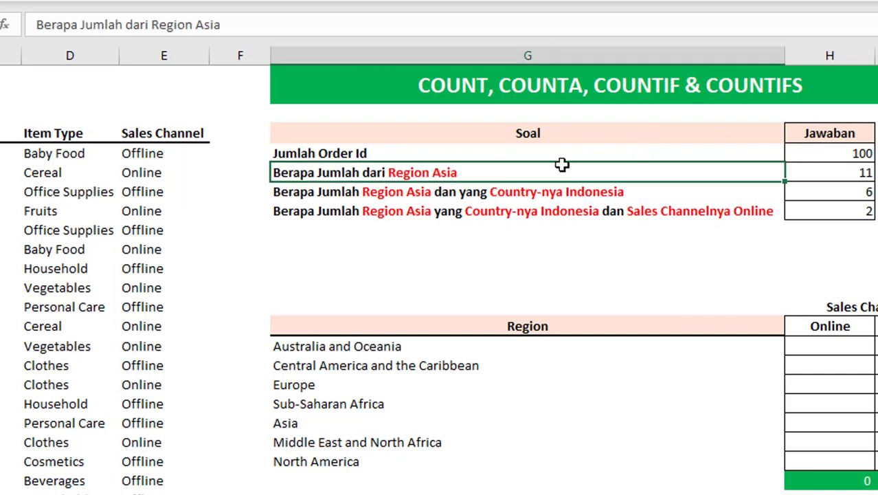
pyautogui.click(876, 192)
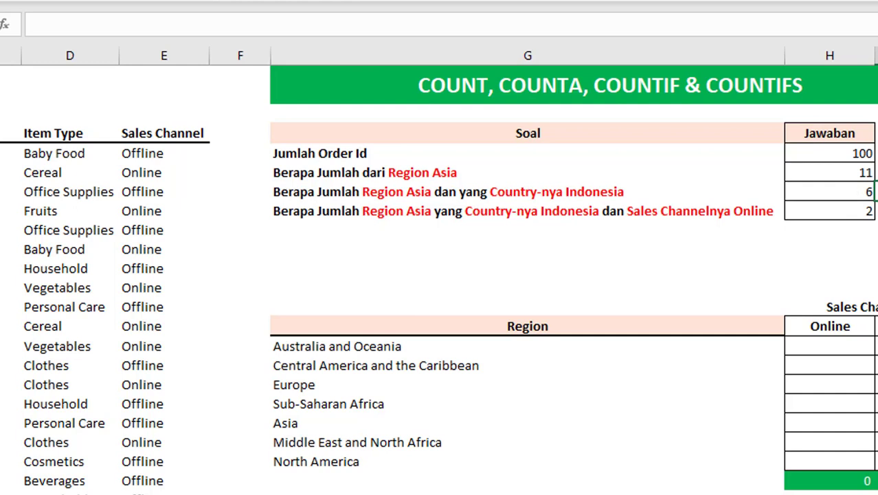
pyautogui.click(803, 211)
# Examine the Region by Sales Channel table, including its region names and the Online and Offline headers
pyautogui.scroll(-1, 856, 192)
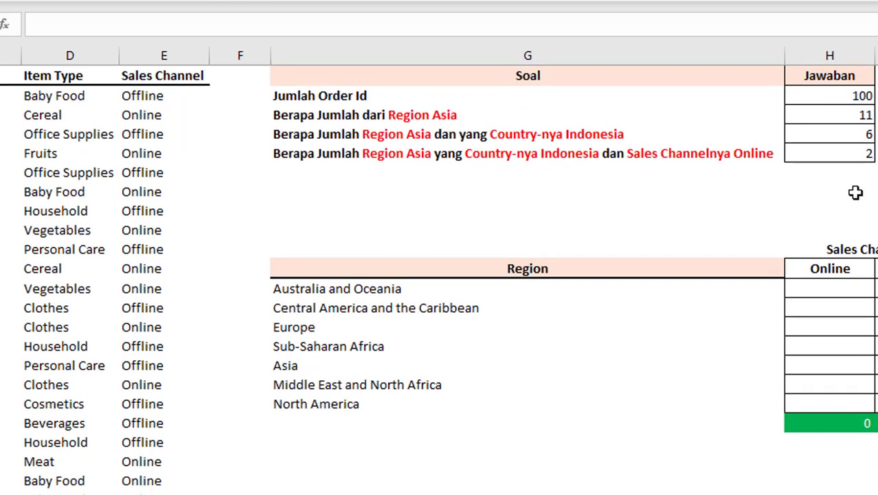
pyautogui.scroll(-2, 853, 191)
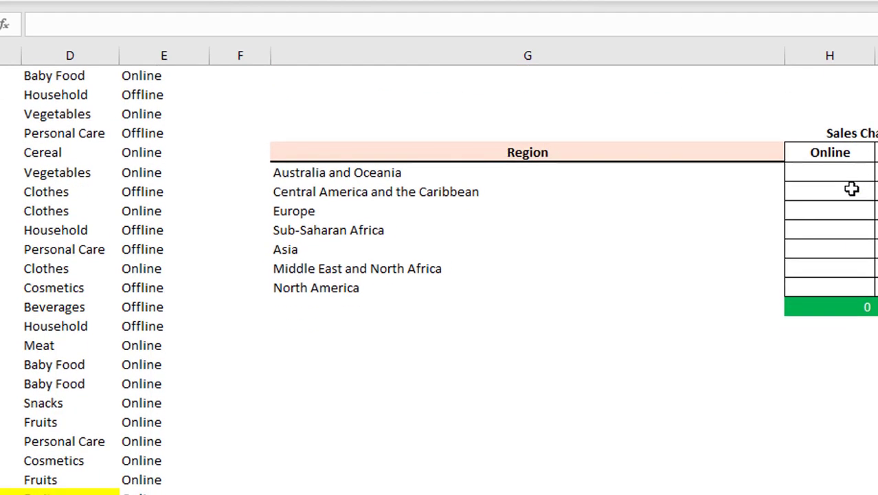
pyautogui.moveTo(555, 173); pyautogui.dragTo(543, 283)
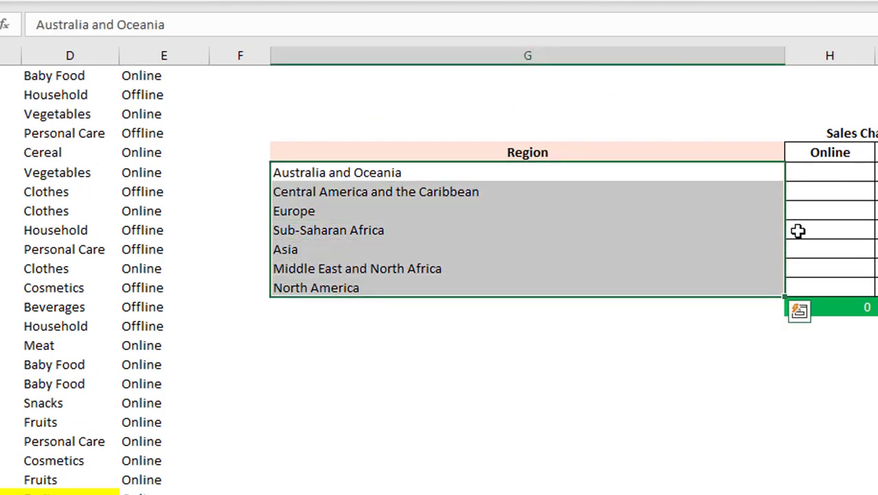
pyautogui.click(877, 223)
pyautogui.click(843, 147)
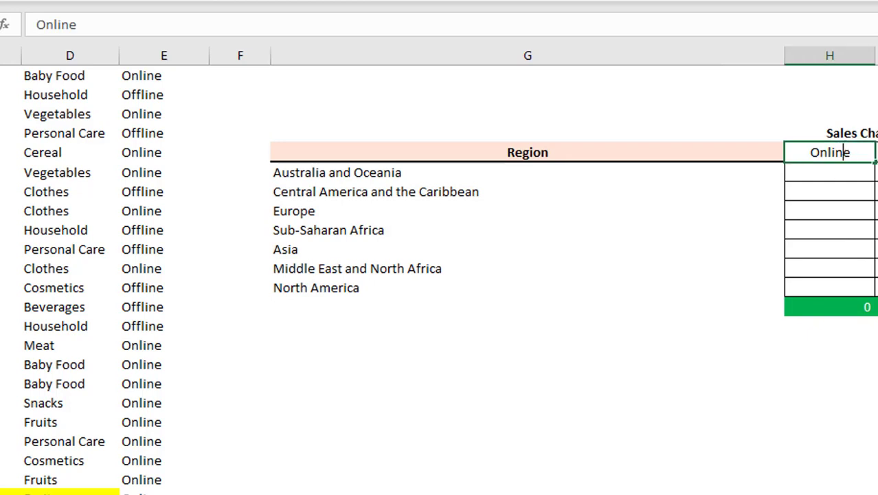
pyautogui.click(877, 151)
pyautogui.moveTo(511, 174); pyautogui.dragTo(508, 289)
pyautogui.click(542, 345)
pyautogui.scroll(1, 764, 202)
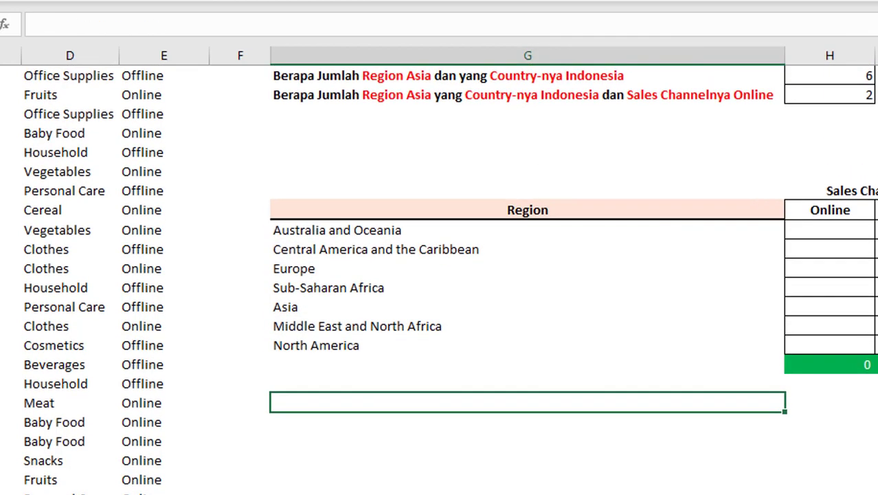
# Clear the SUM formula from the green total cell beneath the Region by Sales Channel table
pyautogui.click(849, 231)
pyautogui.click(856, 369)
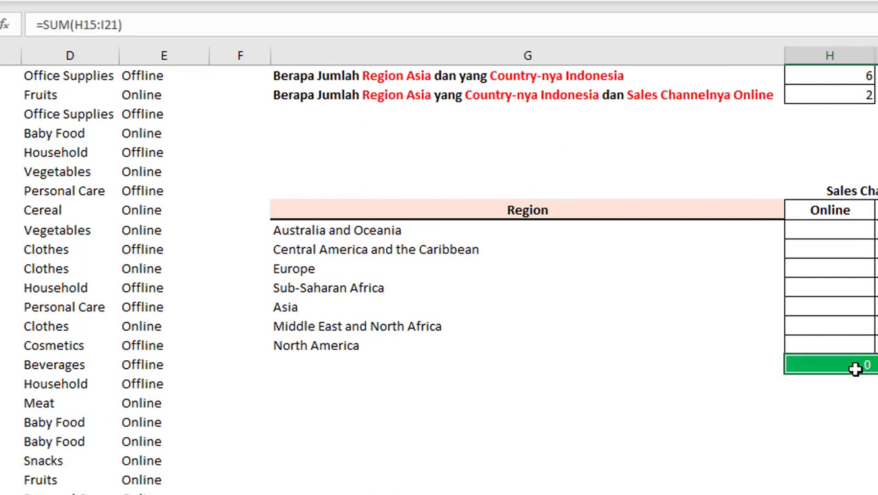
pyautogui.press('Delete')
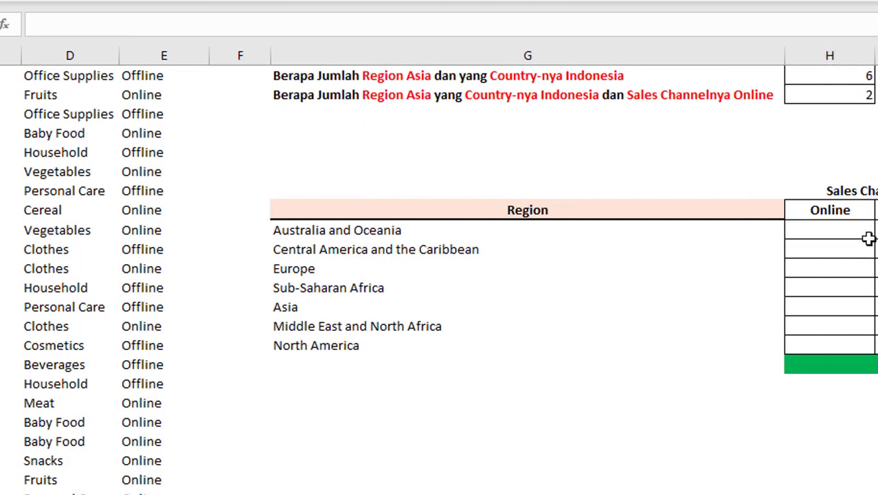
# Start a COUNTIFS formula in H15, the Online cell for Australia and Oceania
pyautogui.click(844, 228)
pyautogui.click(841, 233)
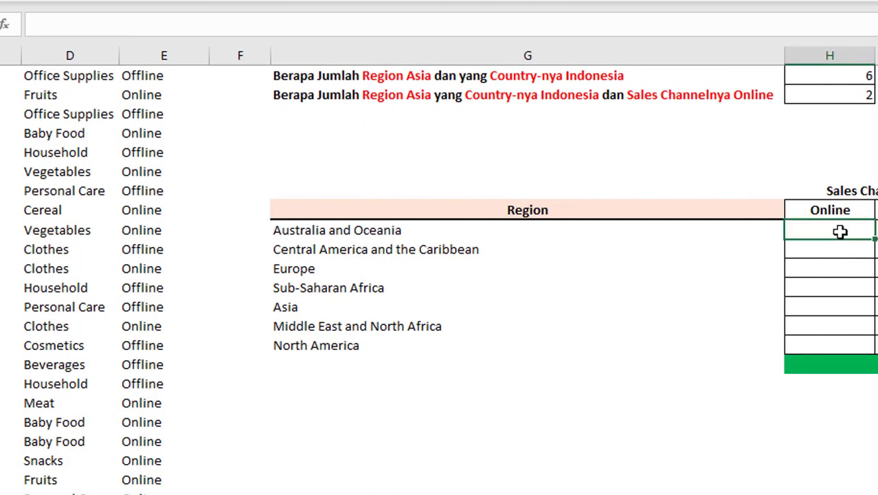
pyautogui.scroll(1, 824, 300)
pyautogui.write('=')
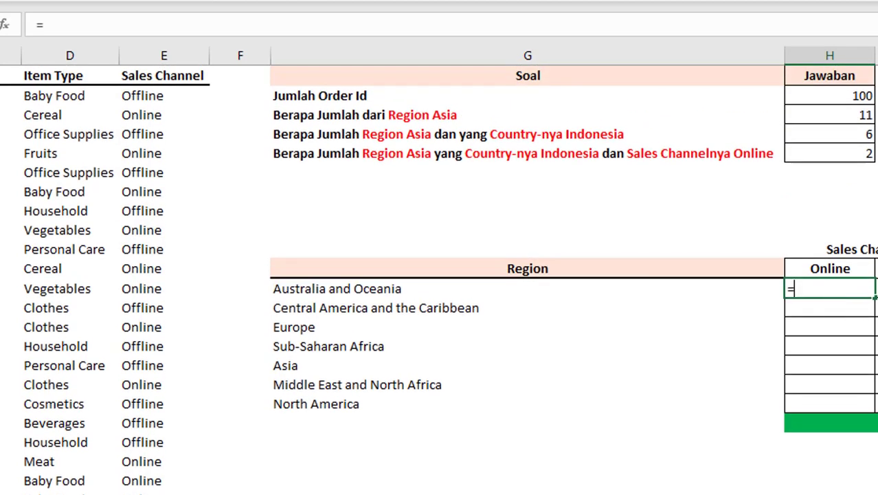
pyautogui.write('count')
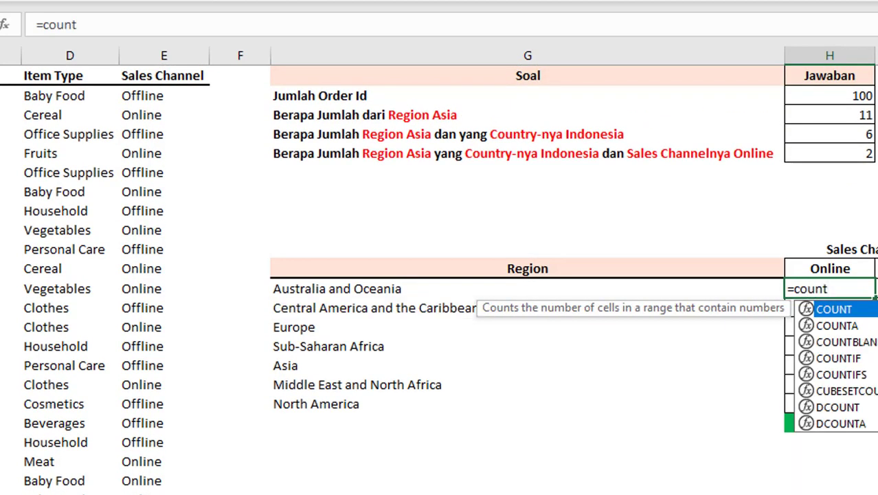
pyautogui.write('if')
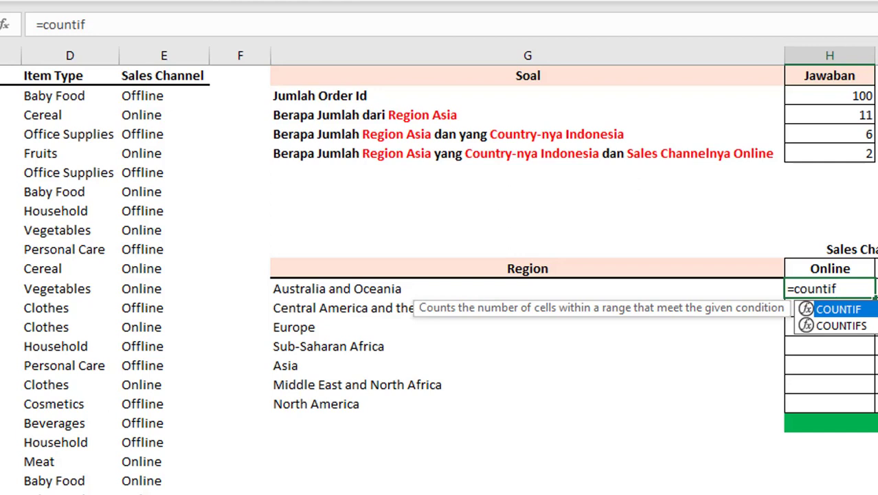
pyautogui.write('s')
pyautogui.press('Tab')
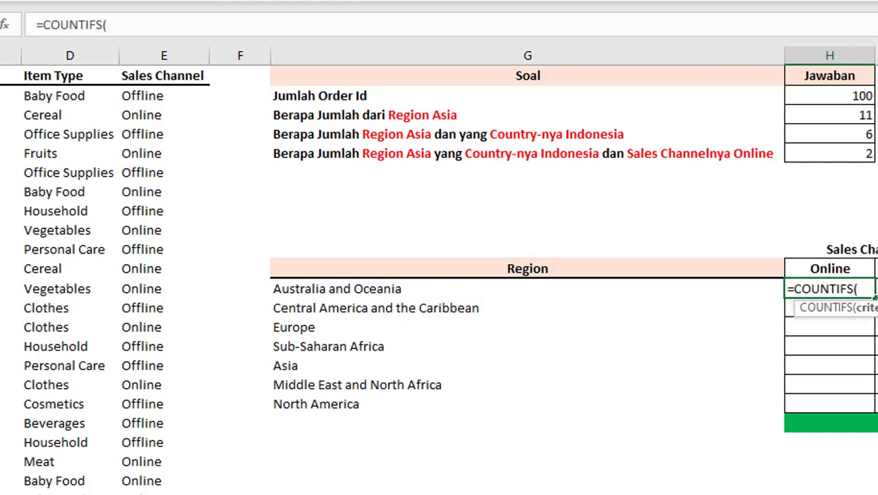
# Add the Region range $B$5:$B$104 with criterion G15 as the first pair in H15's COUNTIFS formula
pyautogui.moveTo(835, 494); pyautogui.dragTo(790, 494)
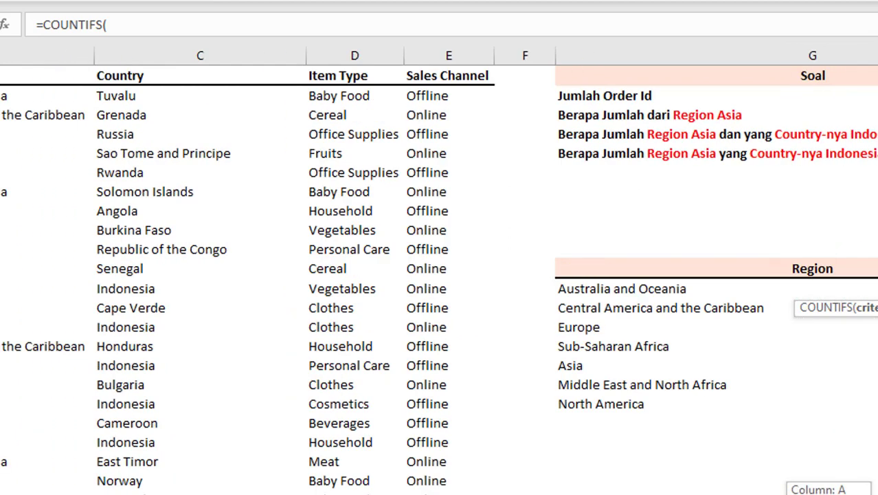
pyautogui.click(45, 96)
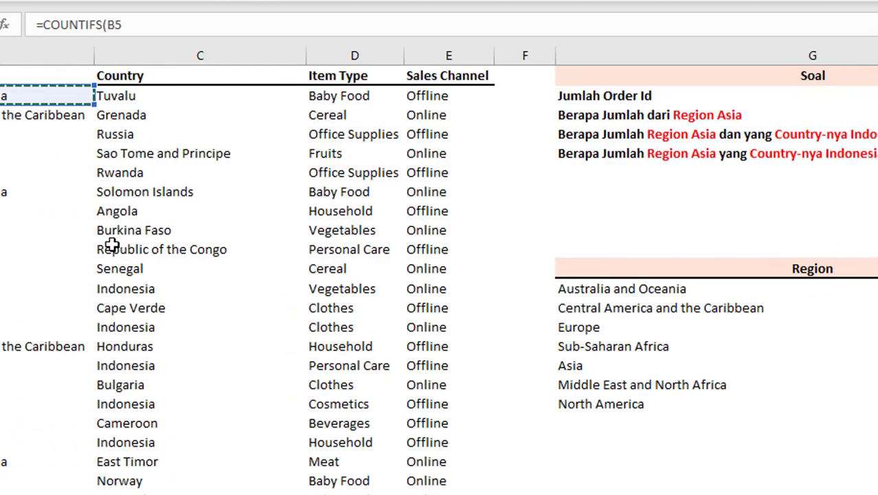
pyautogui.hotkey('ctrl', 'shift', 'Down')
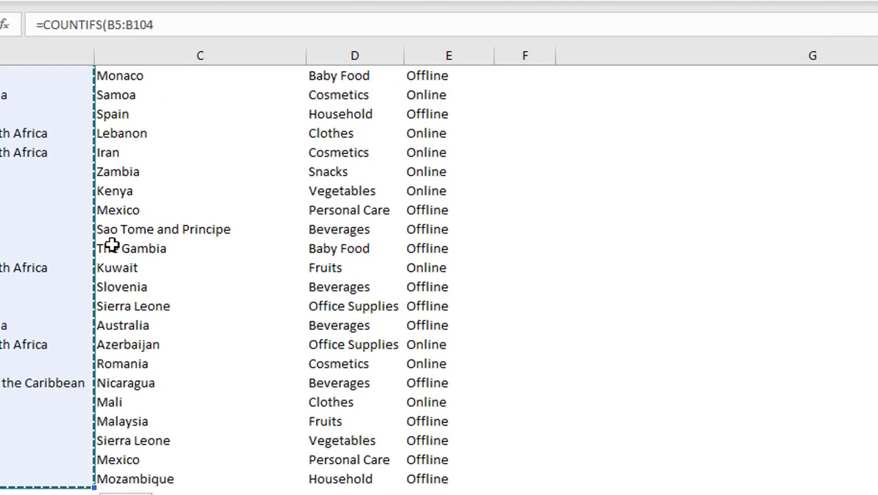
pyautogui.press('F4')
pyautogui.write(',')
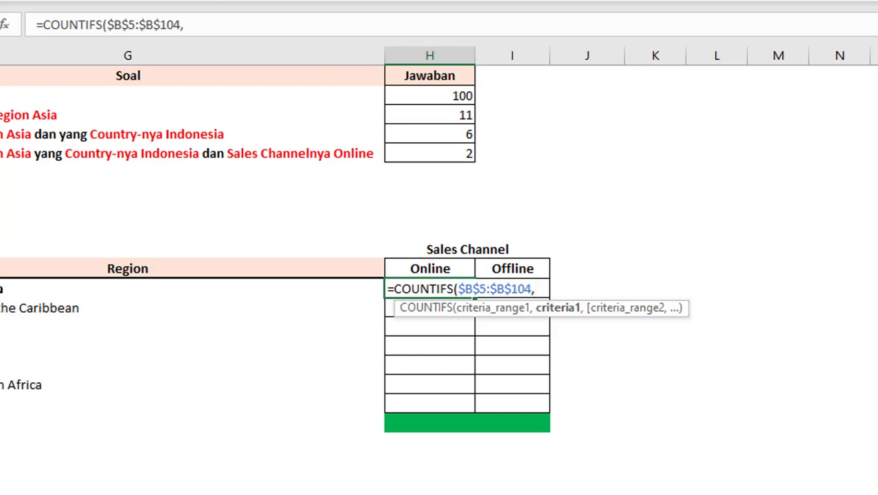
pyautogui.click(227, 293)
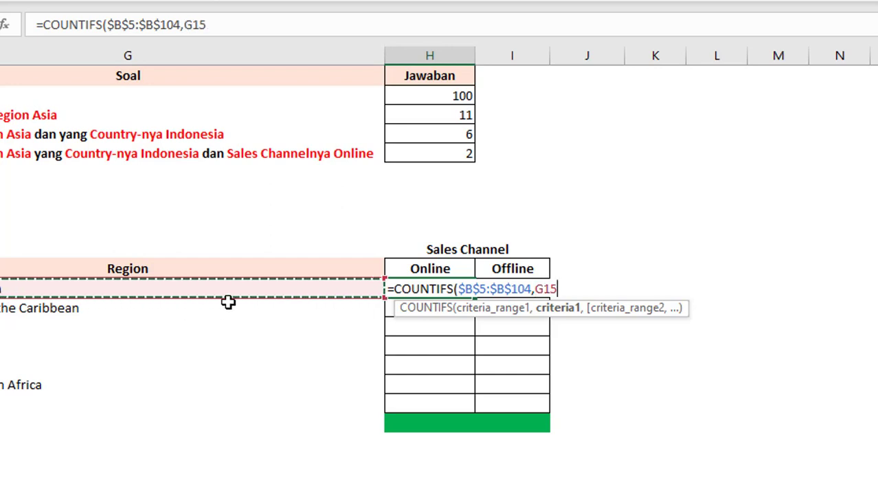
pyautogui.write(',')
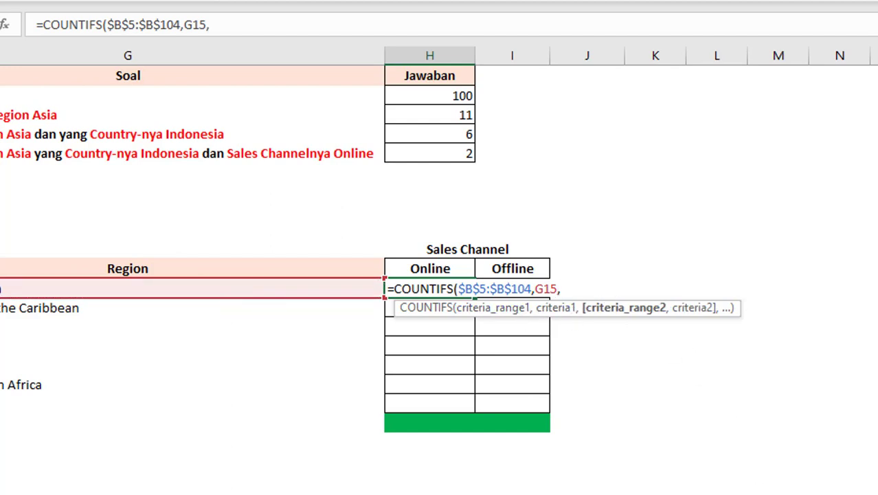
# Add the Sales Channel range $E$5:$E$104 with criterion "Online" as the second pair and enter the COUNTIFS formula in H15
pyautogui.moveTo(604, 494); pyautogui.dragTo(535, 494)
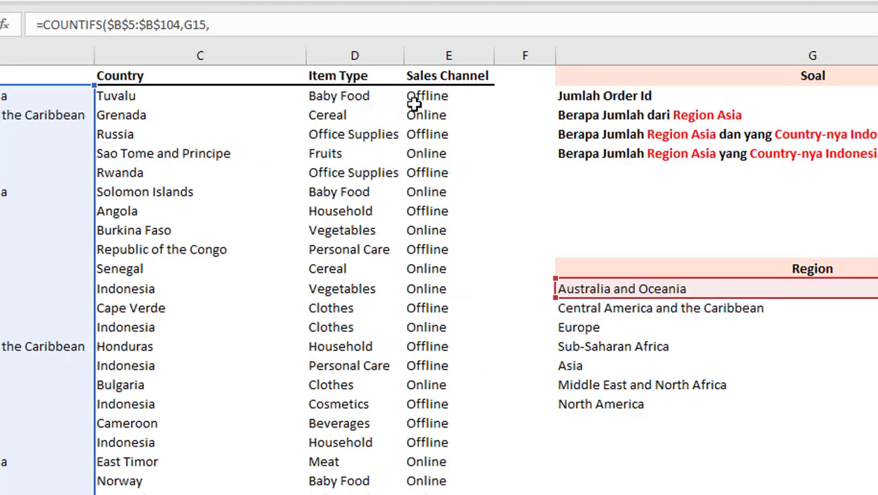
pyautogui.click(435, 96)
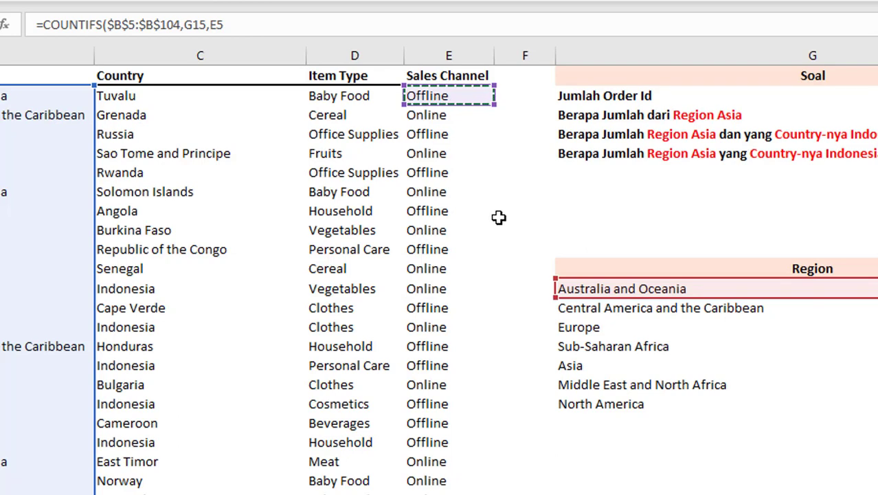
pyautogui.hotkey('ctrl', 'shift', 'Down')
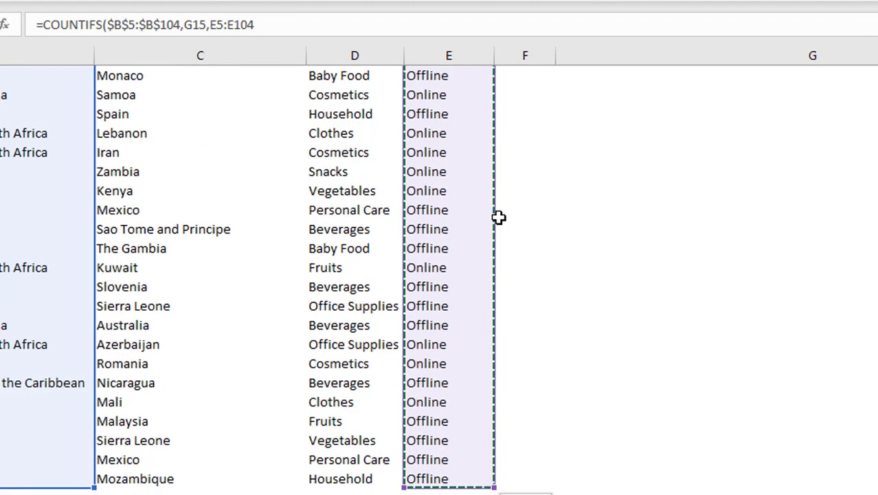
pyautogui.press('F4')
pyautogui.write(',"Oni')
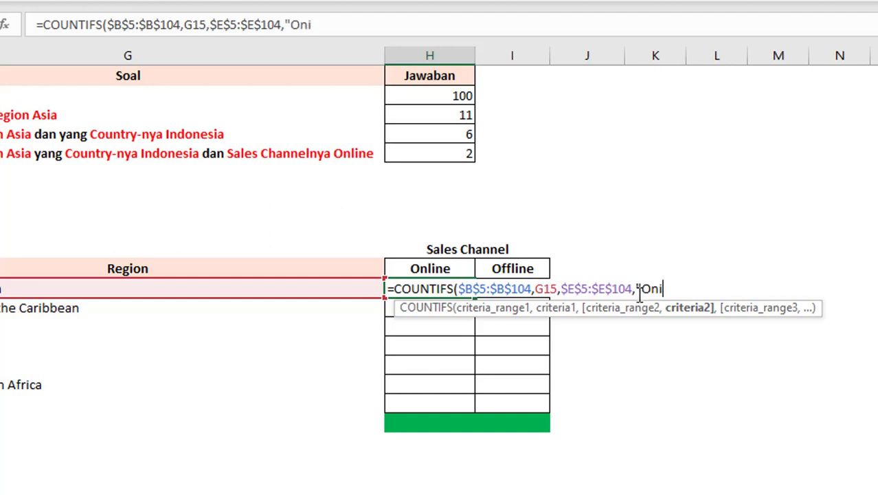
pyautogui.press('BackSpace')
pyautogui.press('BackSpace')
pyautogui.press('BackSpace')
pyautogui.write('lin')
pyautogui.press('Return')
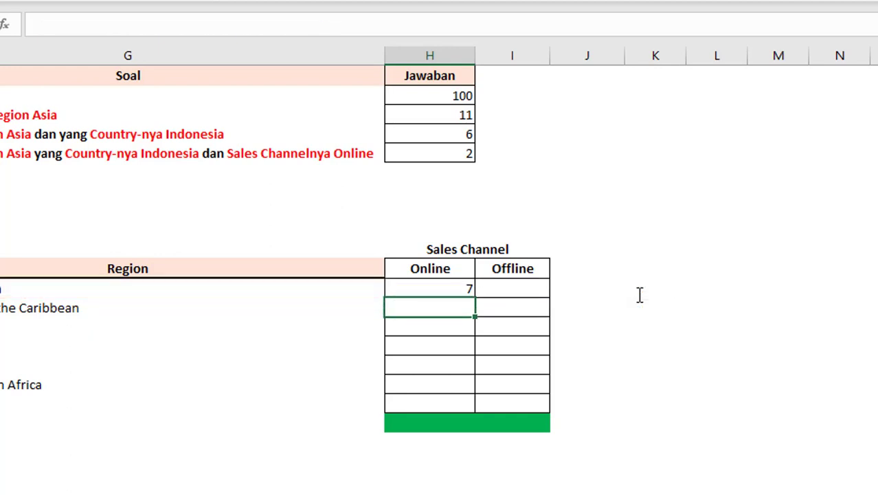
# Replace the "Online" text criterion in H15's formula with the absolute header reference $H$14
pyautogui.click(464, 285)
pyautogui.doubleClick(464, 285)
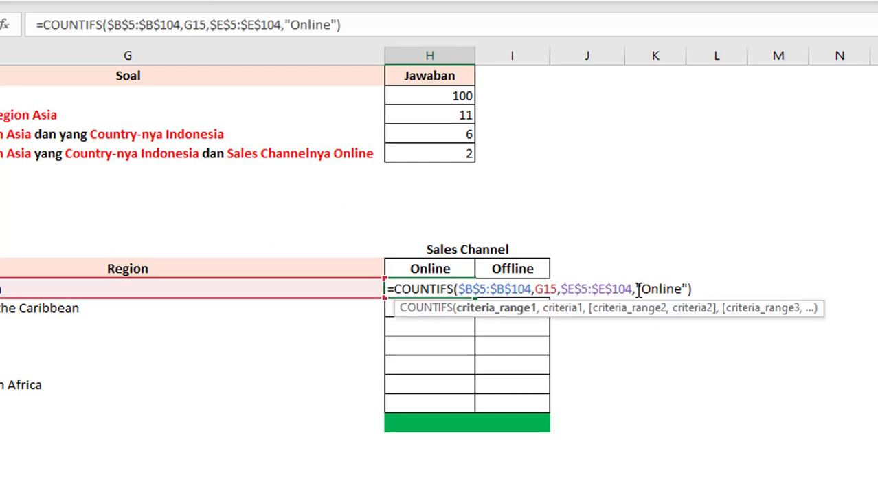
pyautogui.moveTo(638, 288); pyautogui.dragTo(685, 291)
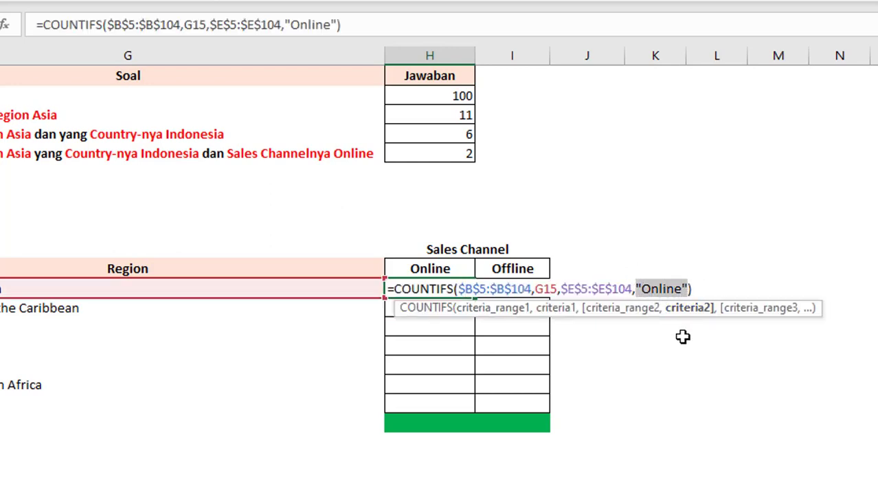
pyautogui.press('Delete')
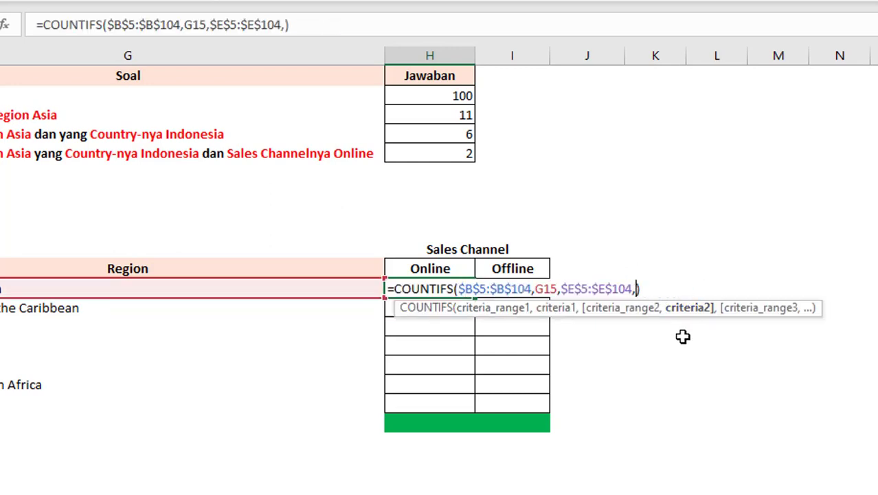
pyautogui.click(441, 269)
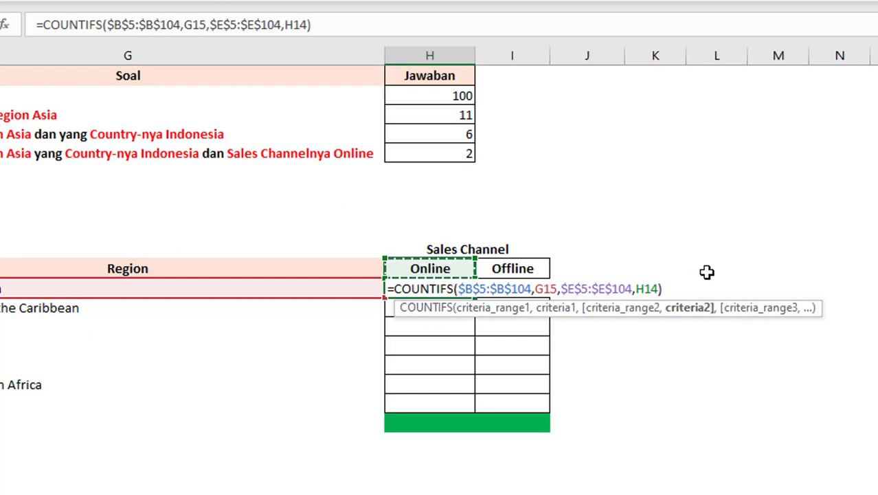
pyautogui.press('F4')
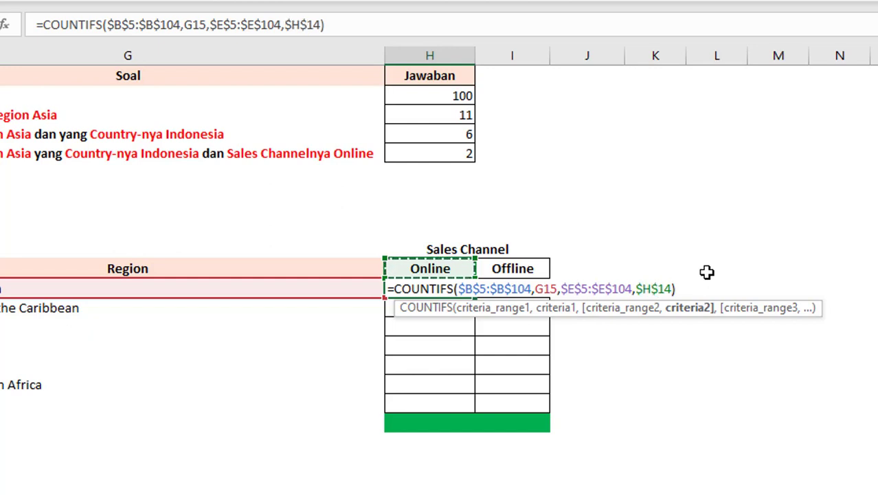
pyautogui.press('Return')
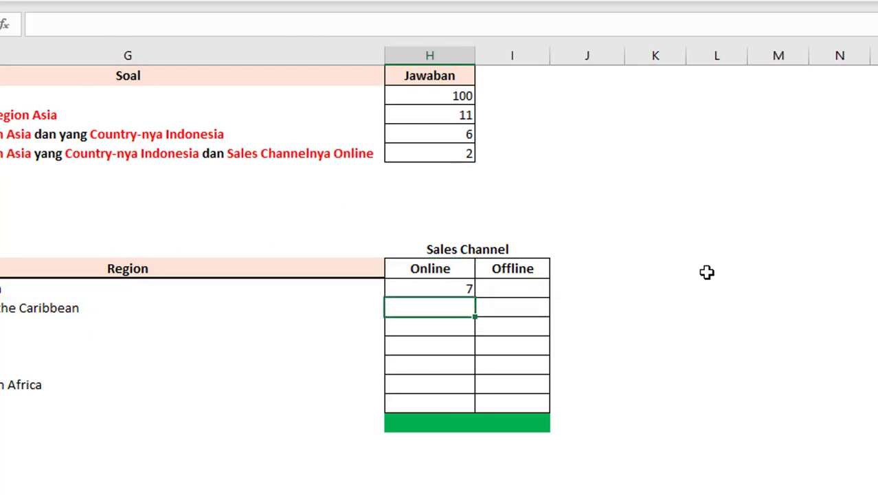
# Copy the COUNTIFS formula from H15 down the Online column through H21
pyautogui.click(467, 289)
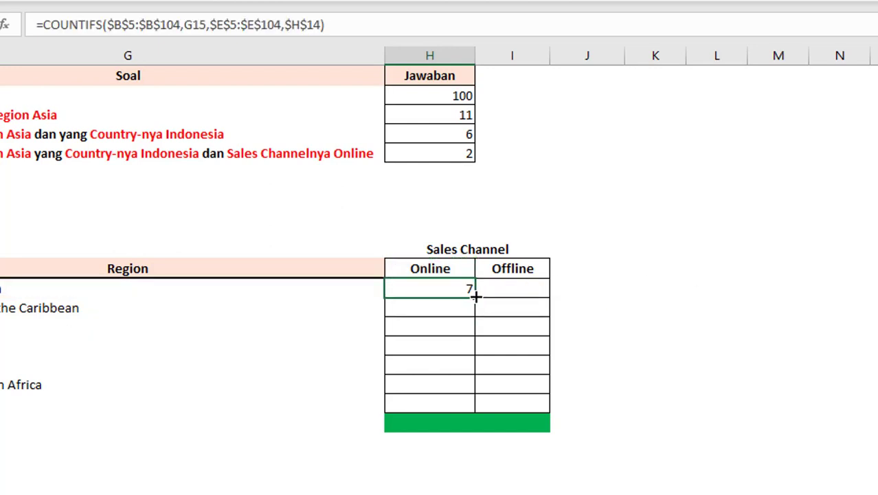
pyautogui.doubleClick(475, 295)
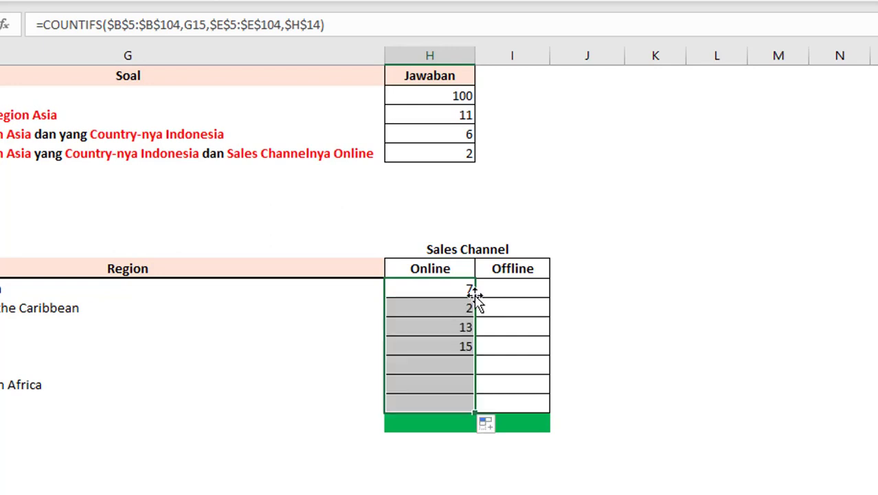
pyautogui.click(642, 332)
# Change the header reference in H15's formula to the relative H14 and copy the formula down through H21
pyautogui.click(471, 288)
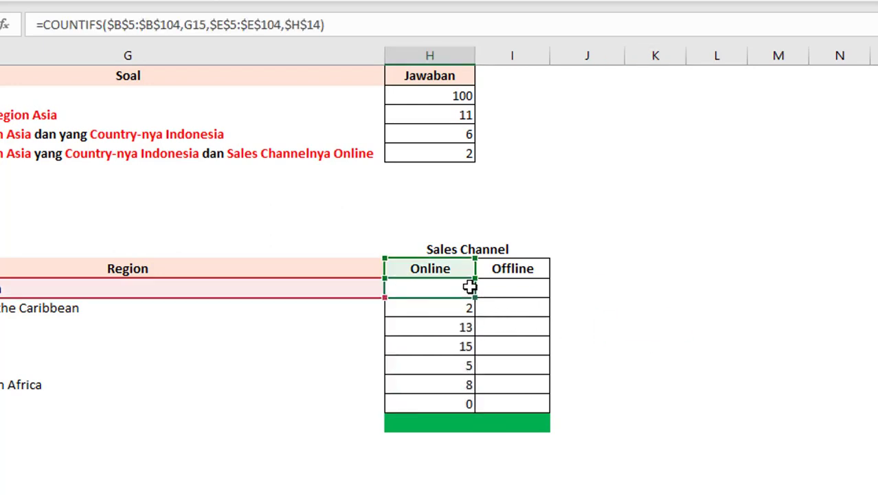
pyautogui.doubleClick(471, 287)
pyautogui.click(642, 289)
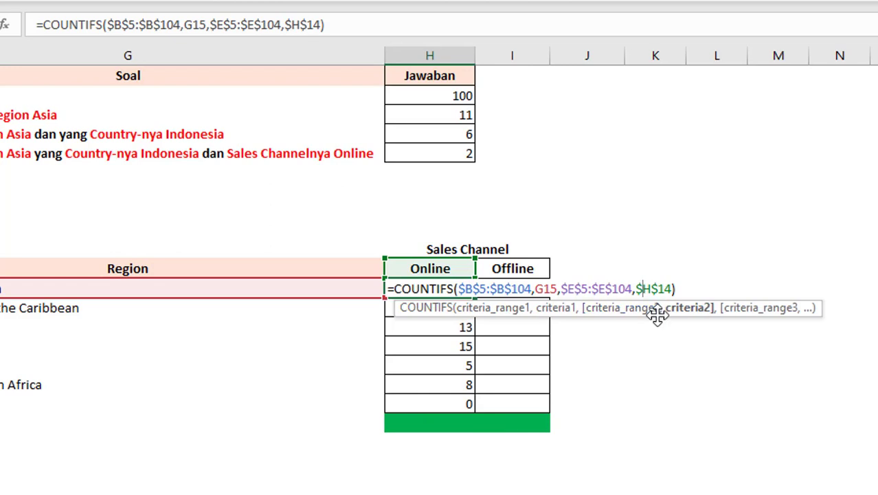
pyautogui.press('BackSpace')
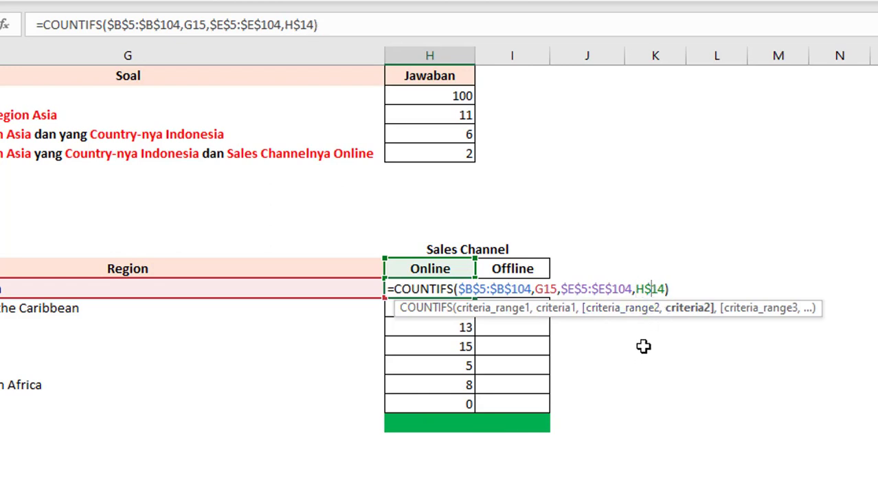
pyautogui.press('Right')
pyautogui.press('Right')
pyautogui.press('BackSpace')
pyautogui.press('Return')
pyautogui.click(468, 290)
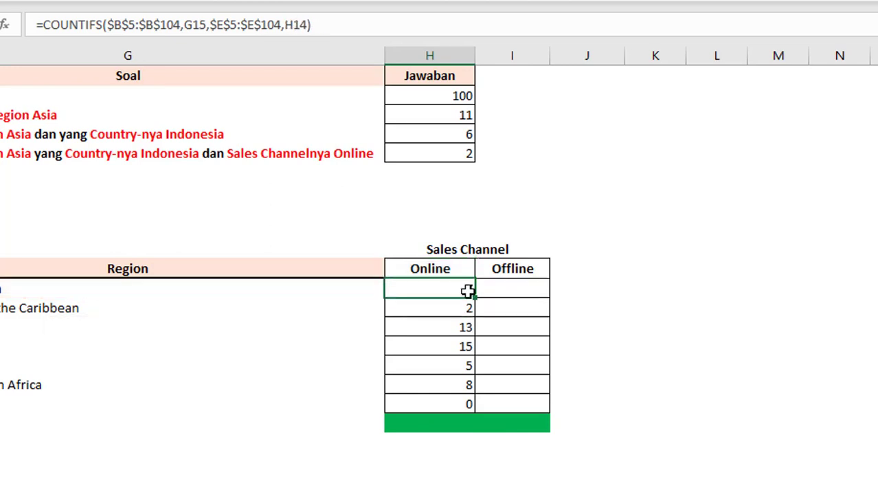
pyautogui.doubleClick(476, 297)
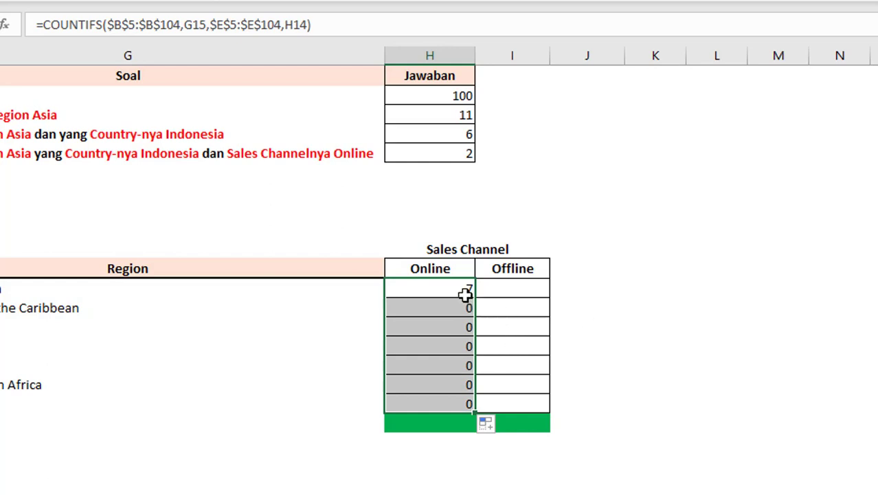
# Replace the Sales Channel criterion in H16's formula with the absolute header reference $H$14
pyautogui.doubleClick(465, 306)
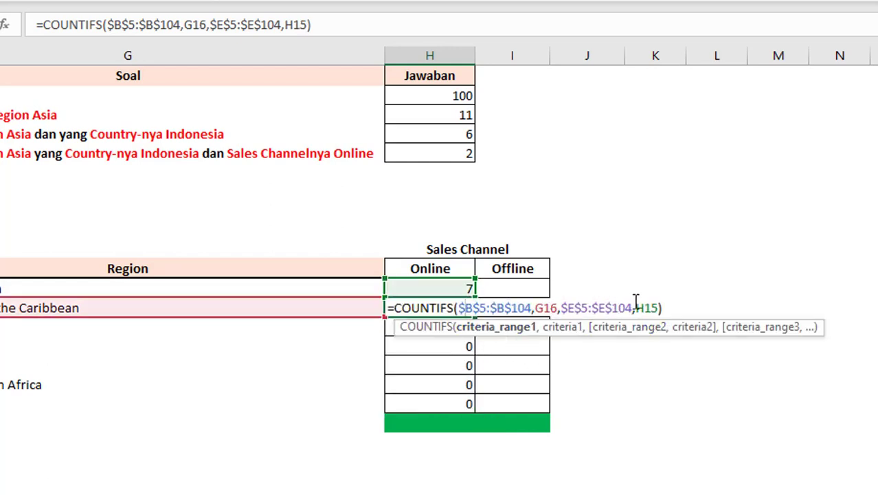
pyautogui.click(658, 307)
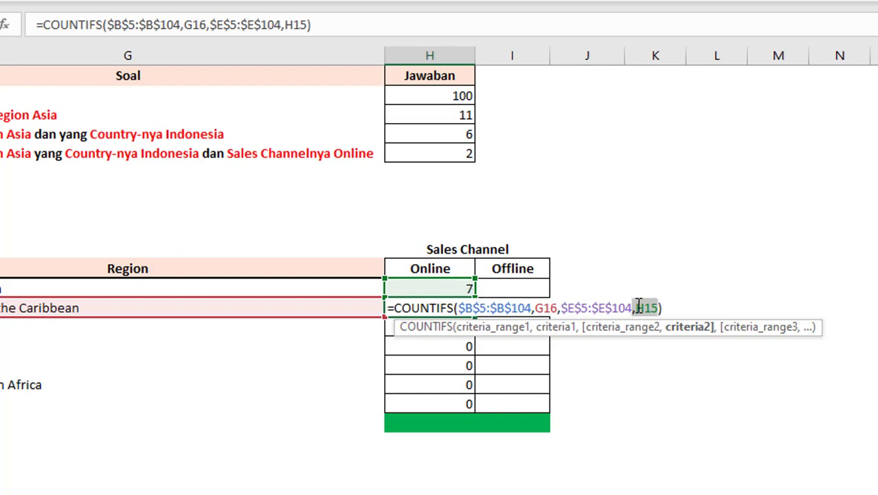
pyautogui.moveTo(637, 308); pyautogui.dragTo(654, 308)
pyautogui.click(657, 308)
pyautogui.press('BackSpace')
pyautogui.press('BackSpace')
pyautogui.press('BackSpace')
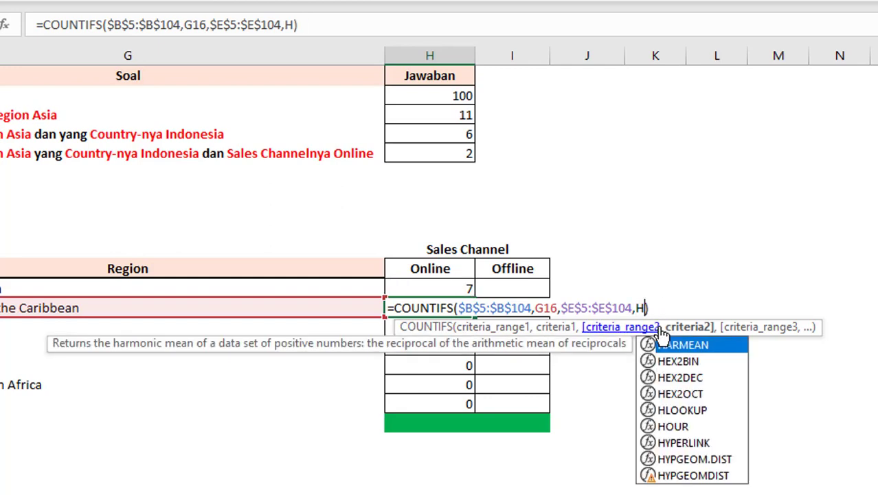
pyautogui.click(455, 268)
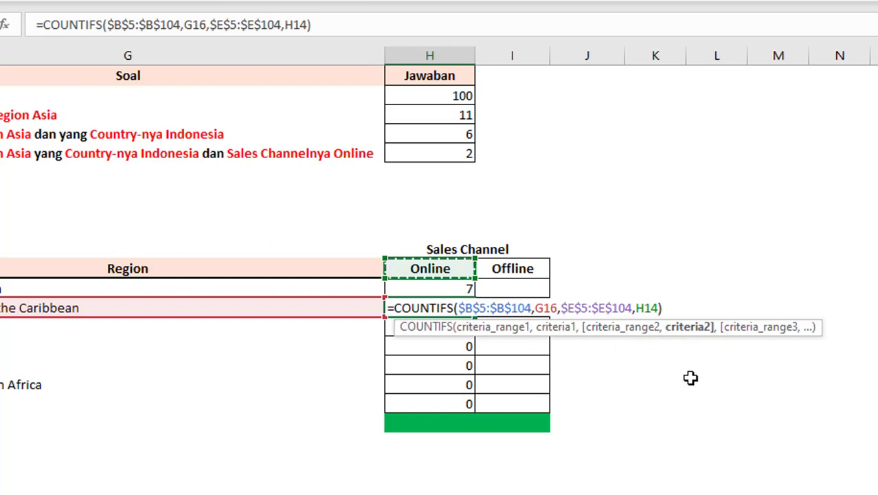
pyautogui.press('F4')
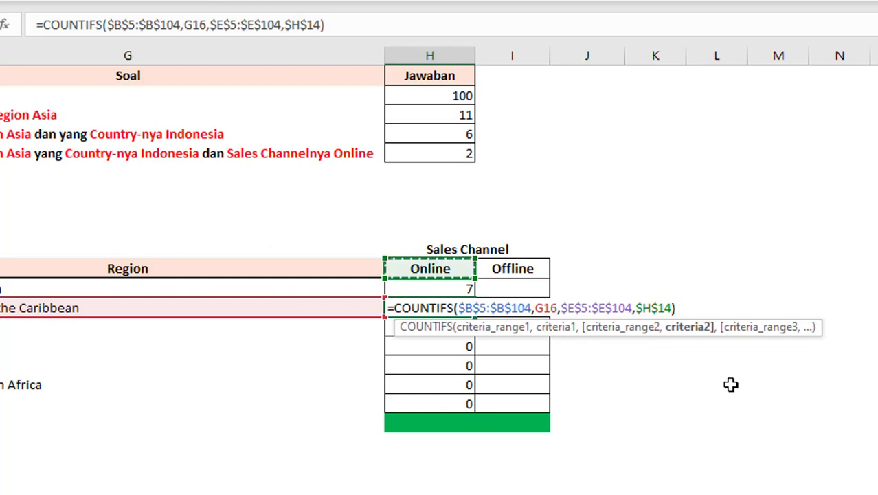
pyautogui.press('Return')
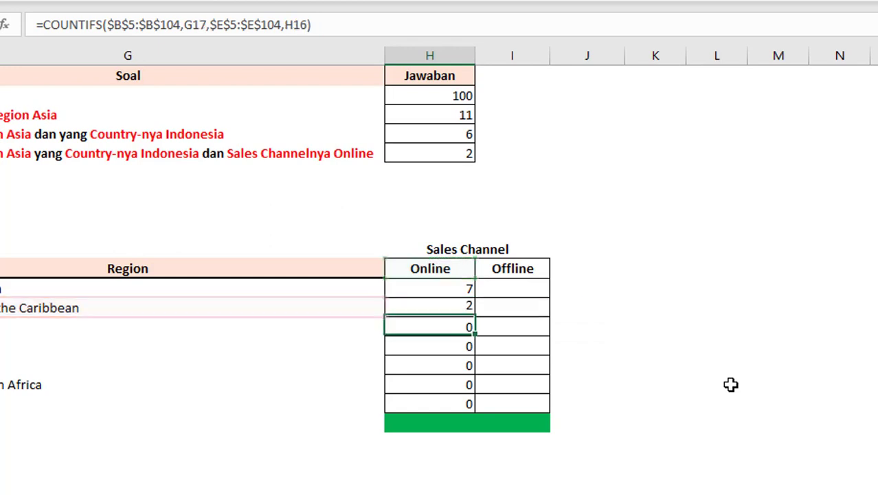
# Copy H15's formula with the relative H14 reference down the Online column again, overwriting H16 through H21
pyautogui.click(466, 291)
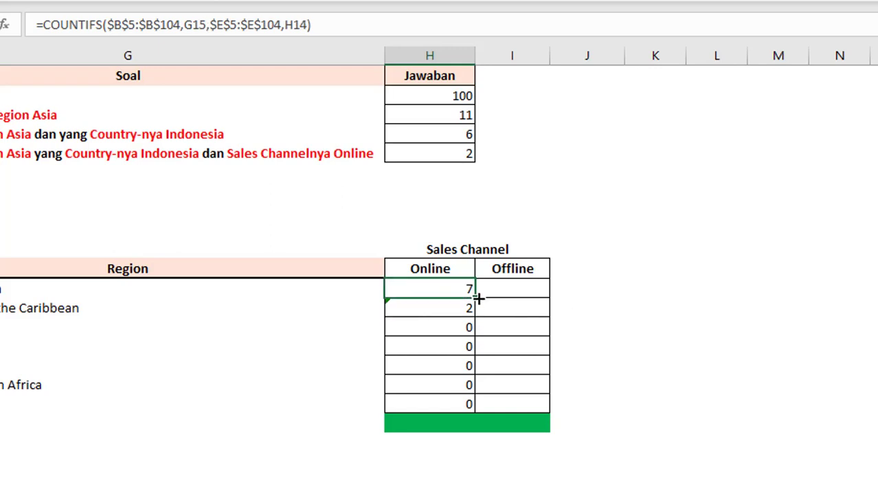
pyautogui.doubleClick(475, 298)
pyautogui.click(464, 293)
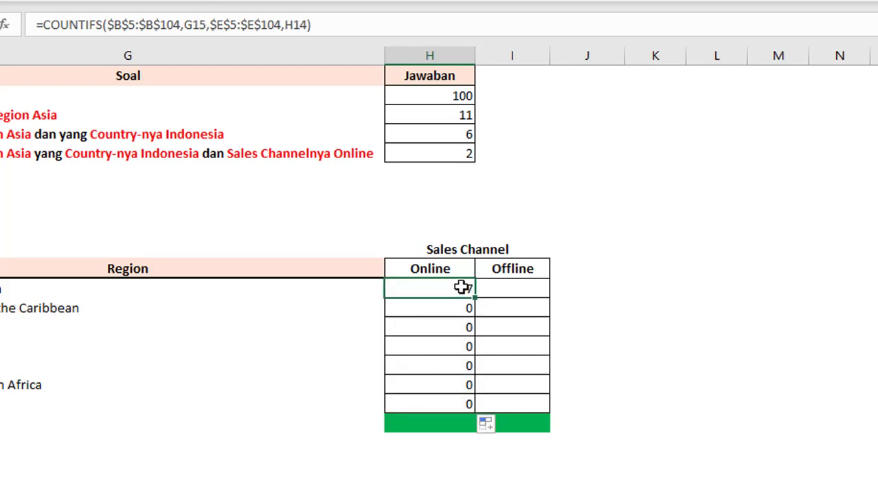
# Lock the header reference in H15's COUNTIFS formula as $H$14
pyautogui.doubleClick(462, 289)
pyautogui.click(647, 289)
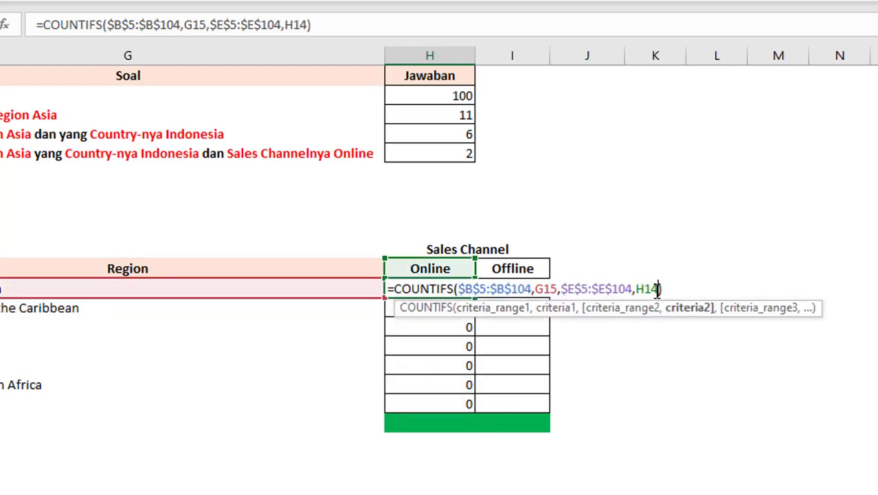
pyautogui.press('F4')
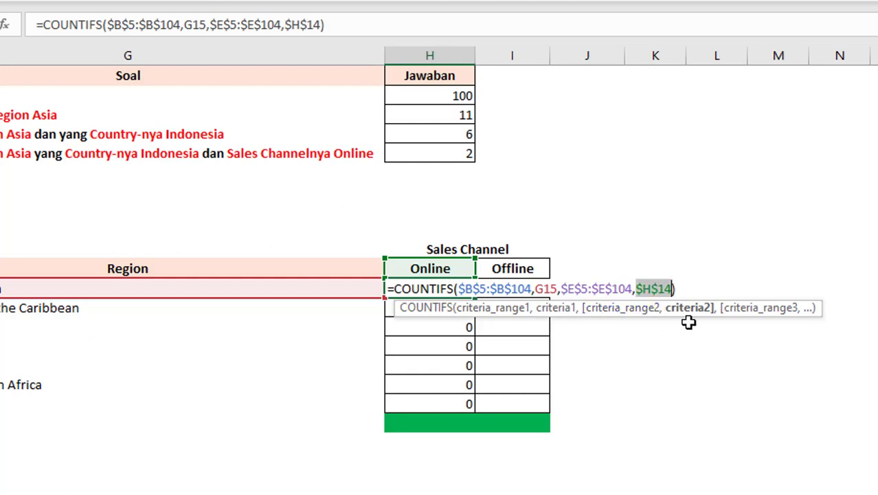
pyautogui.press('Return')
pyautogui.doubleClick(473, 289)
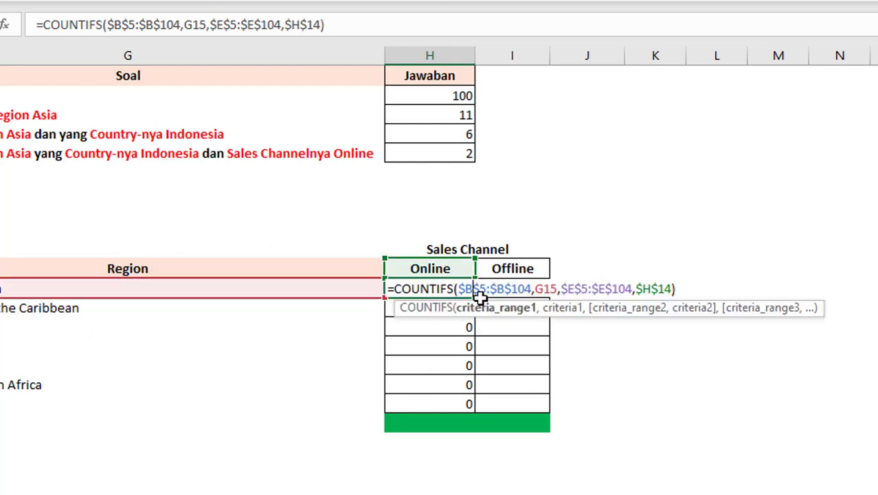
# Confirm H15's formula with the absolute header reference $H$14 and copy it down the Online column through H21
pyautogui.press('Return')
pyautogui.click(457, 287)
pyautogui.doubleClick(474, 297)
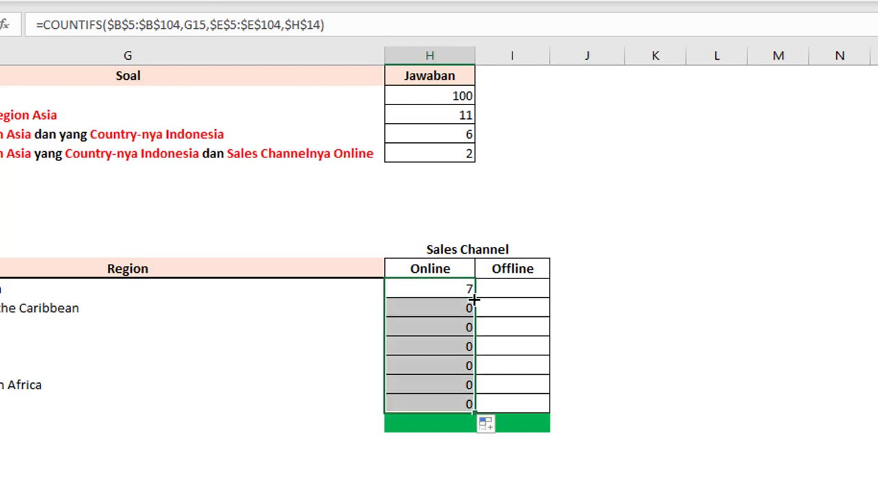
# Start a COUNTIFS formula in I15, the first cell of the Offline column
pyautogui.doubleClick(519, 288)
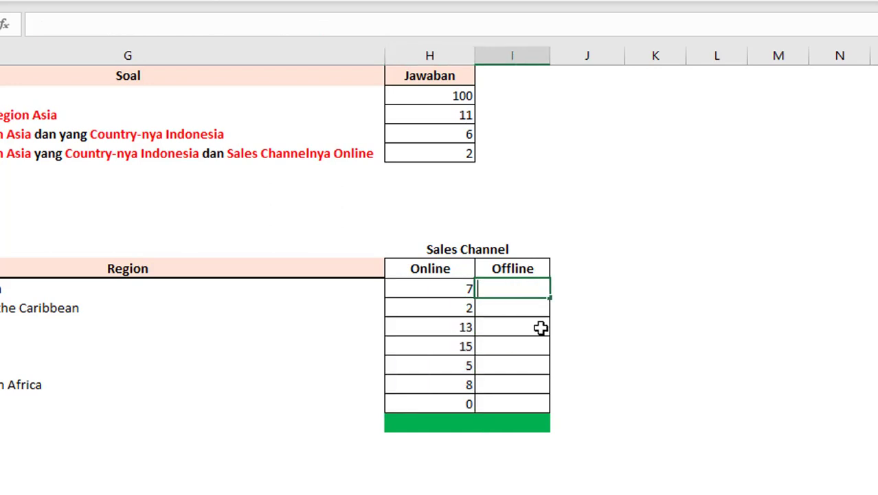
pyautogui.write('=cou')
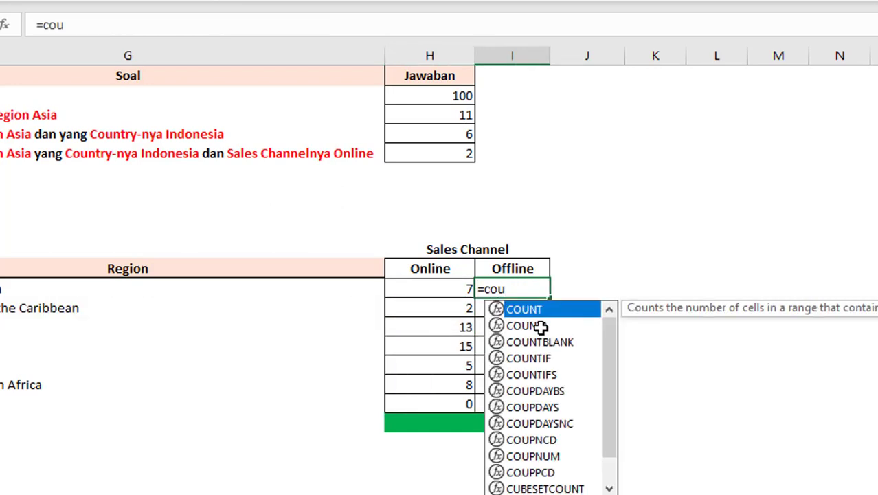
pyautogui.write('i')
pyautogui.press('BackSpace')
pyautogui.press('BackSpace')
pyautogui.write('n')
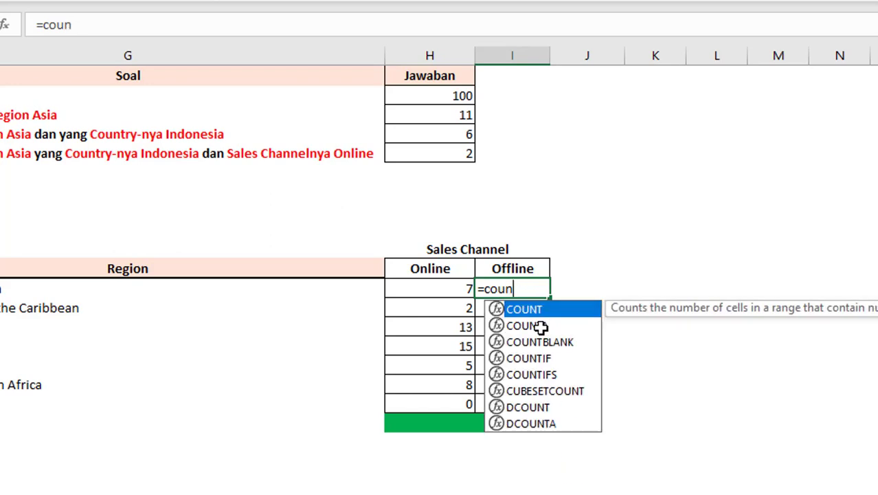
pyautogui.write('if')
pyautogui.press('BackSpace')
pyautogui.press('BackSpace')
pyautogui.write('tin')
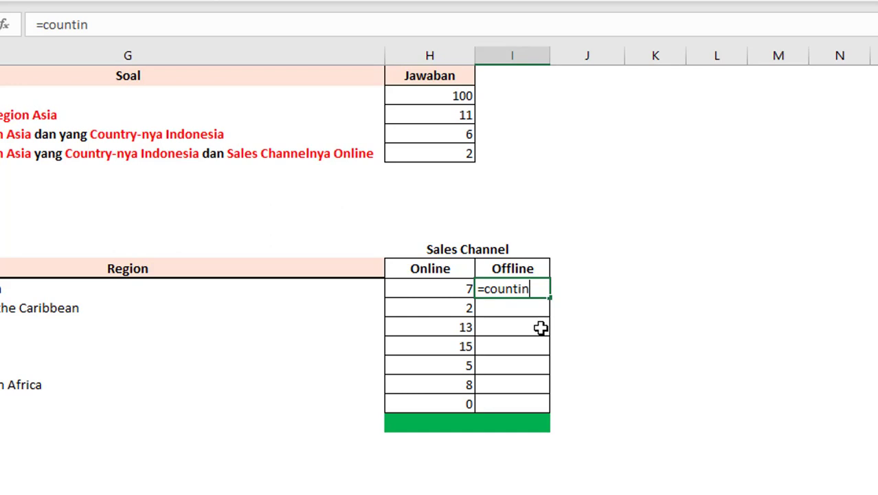
pyautogui.press('BackSpace')
pyautogui.write('s')
pyautogui.press('BackSpace')
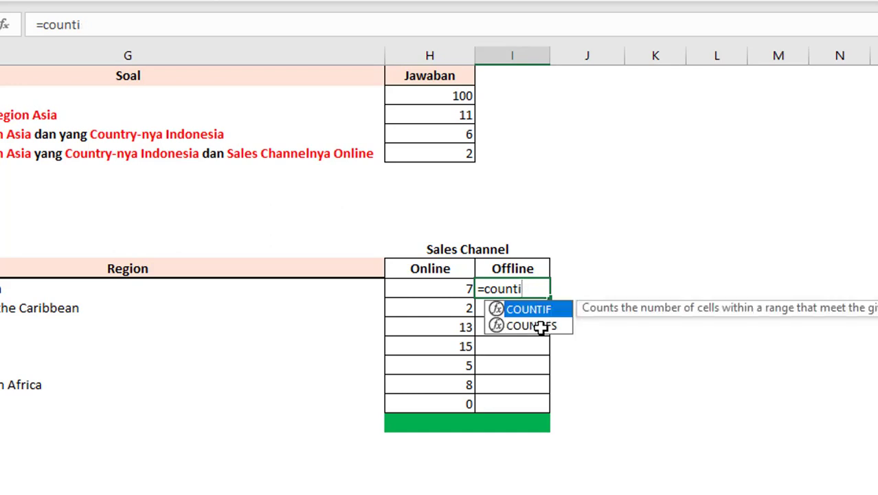
pyautogui.write('f')
pyautogui.doubleClick(541, 327)
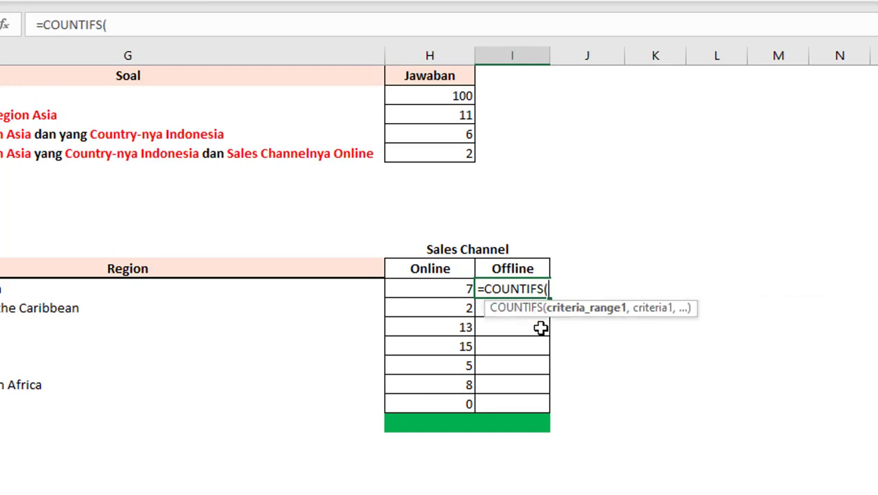
# Add the locked Region range $B$5:$B$104 and the relative region criterion G15 to I15's COUNTIFS formula
pyautogui.moveTo(777, 494); pyautogui.dragTo(721, 494)
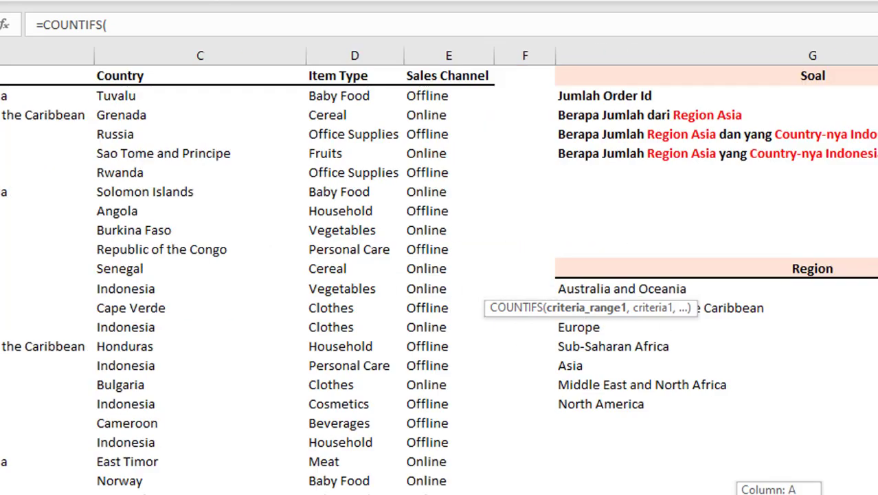
pyautogui.scroll(1, 66, 211)
pyautogui.click(62, 153)
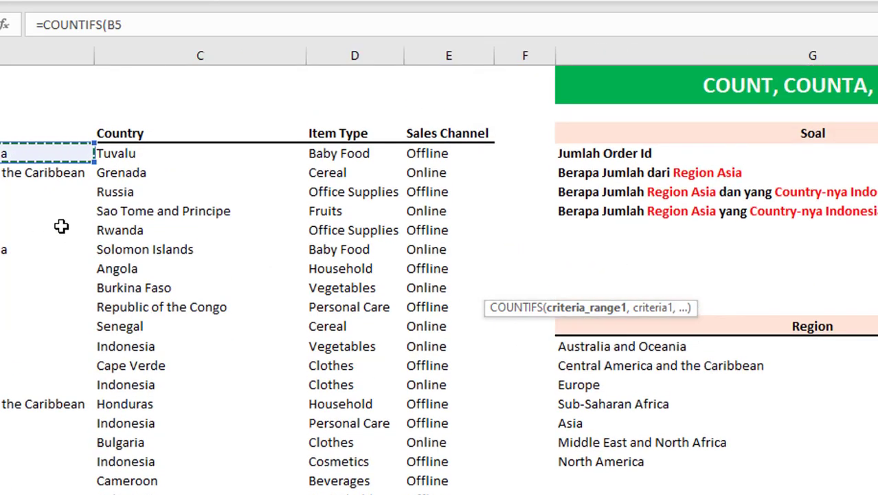
pyautogui.hotkey('ctrl', 'shift', 'Down')
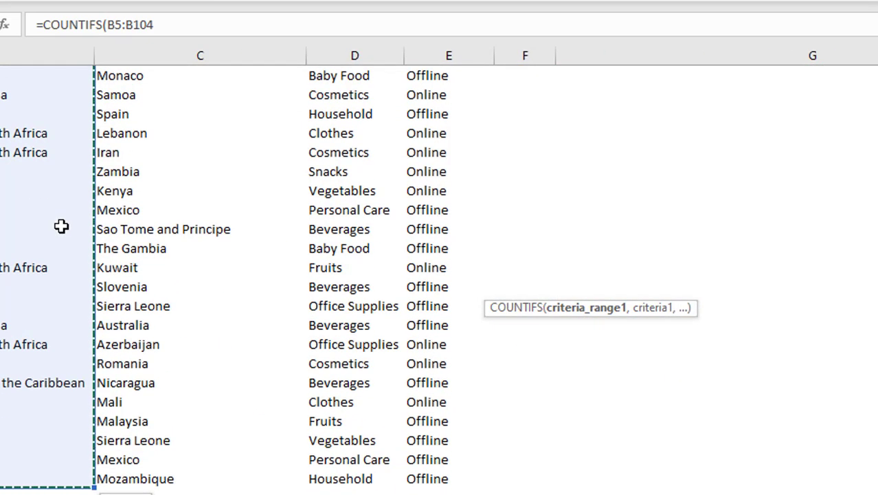
pyautogui.press('F4')
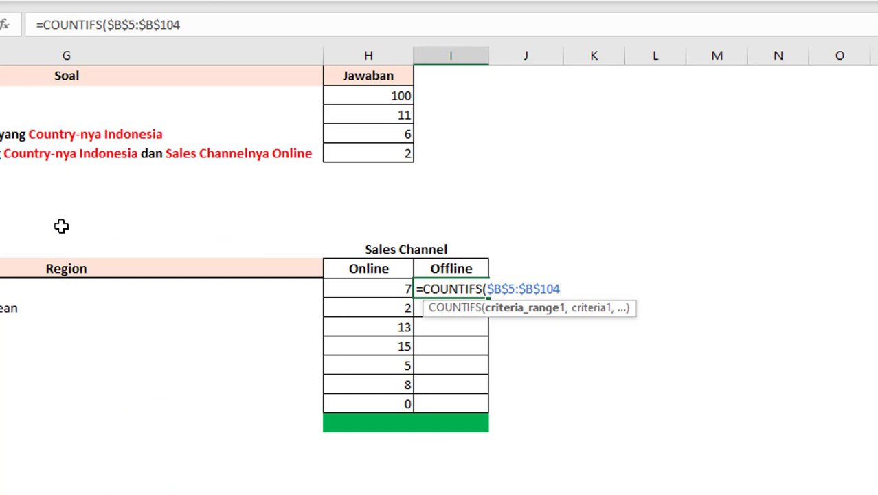
pyautogui.write(',')
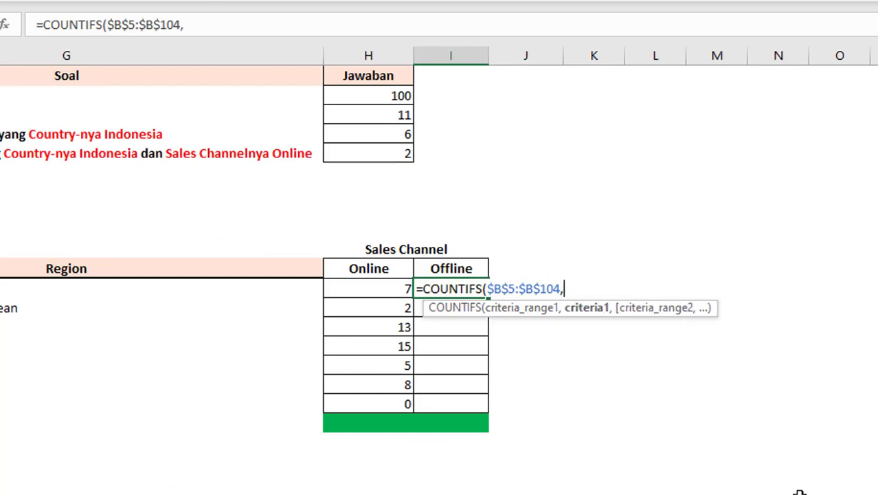
pyautogui.moveTo(794, 494); pyautogui.dragTo(763, 494)
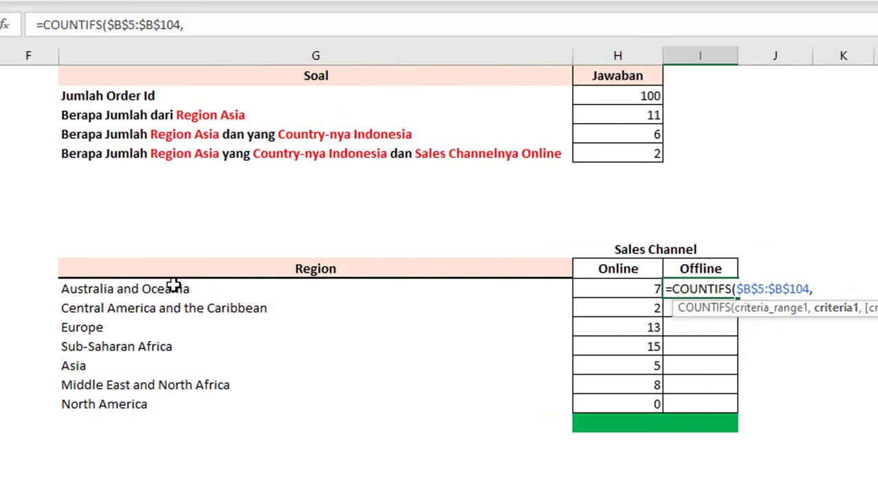
pyautogui.click(208, 289)
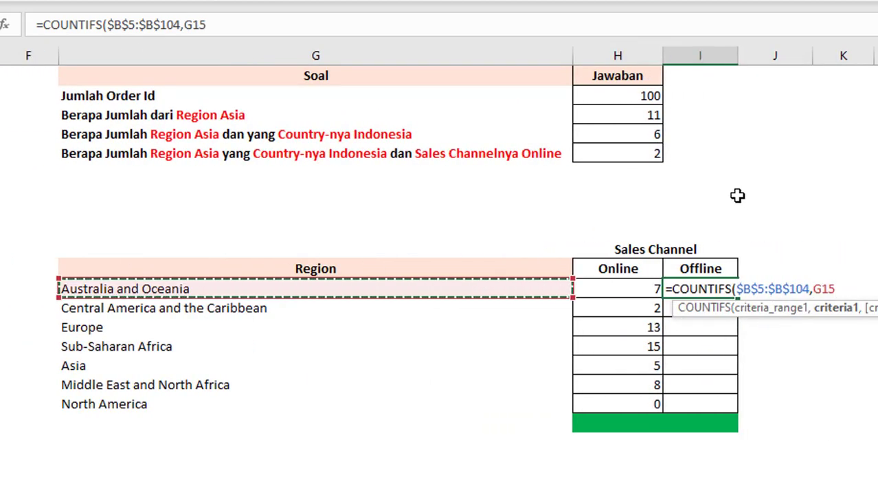
pyautogui.write(',')
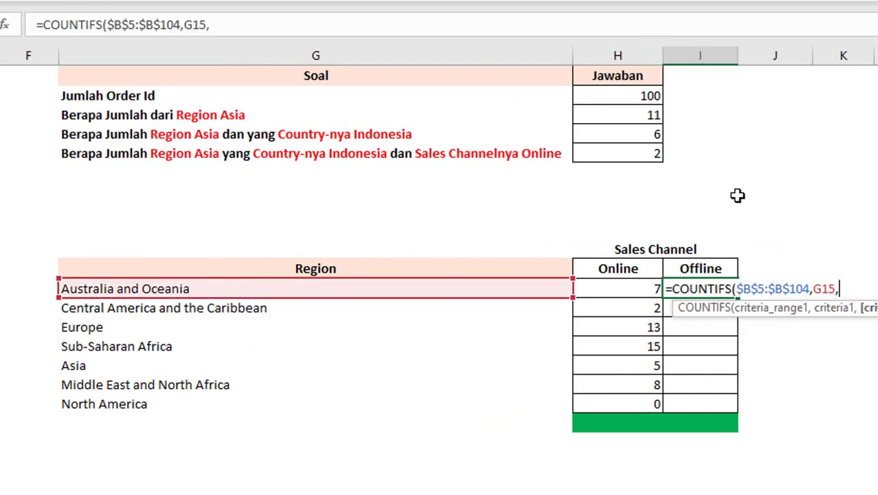
# Complete I15's formula with the locked Sales Channel range $E$5:$E$104 and the absolute header criterion $I$14
pyautogui.click(755, 493)
pyautogui.click(742, 493)
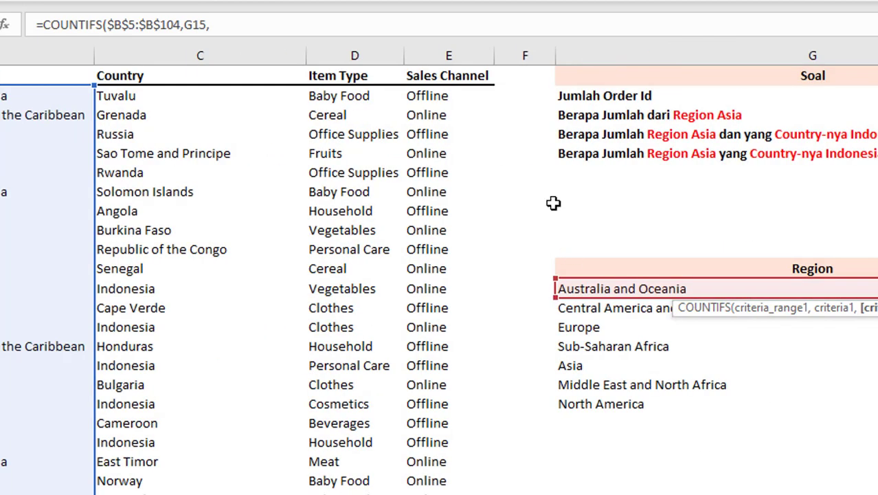
pyautogui.click(431, 102)
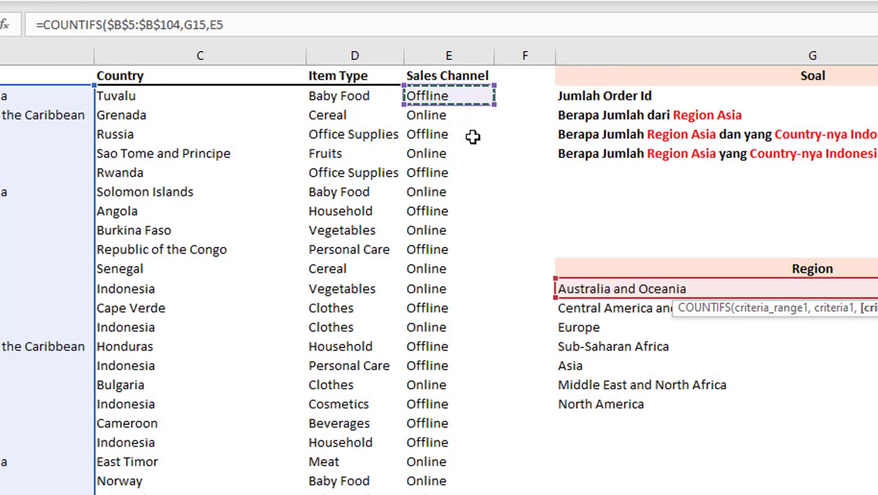
pyautogui.hotkey('ctrl', 'shift', 'Down')
pyautogui.press('F4')
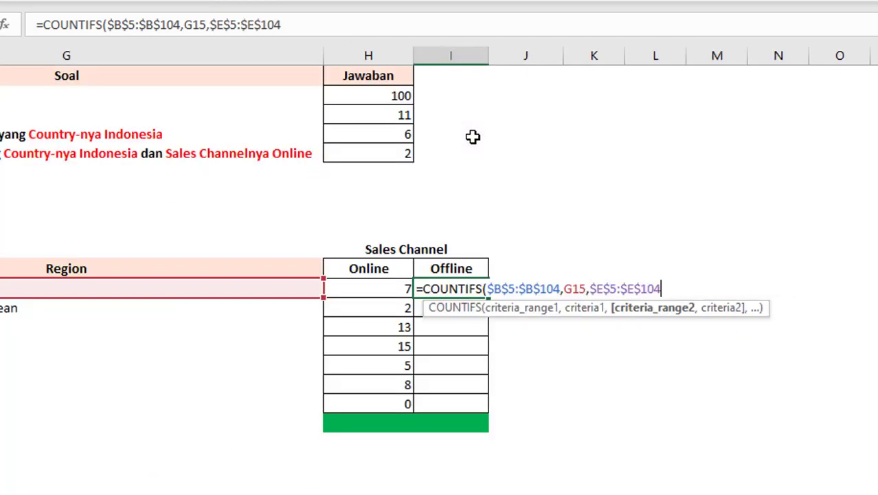
pyautogui.write(',')
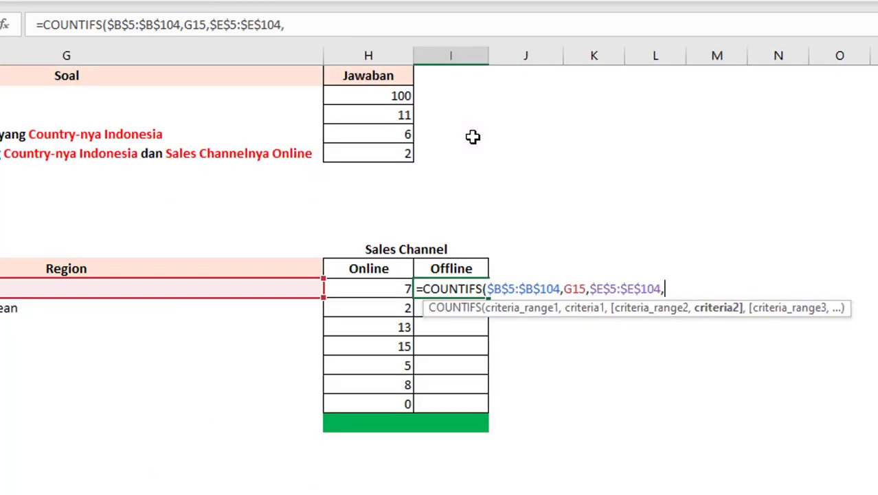
pyautogui.click(445, 268)
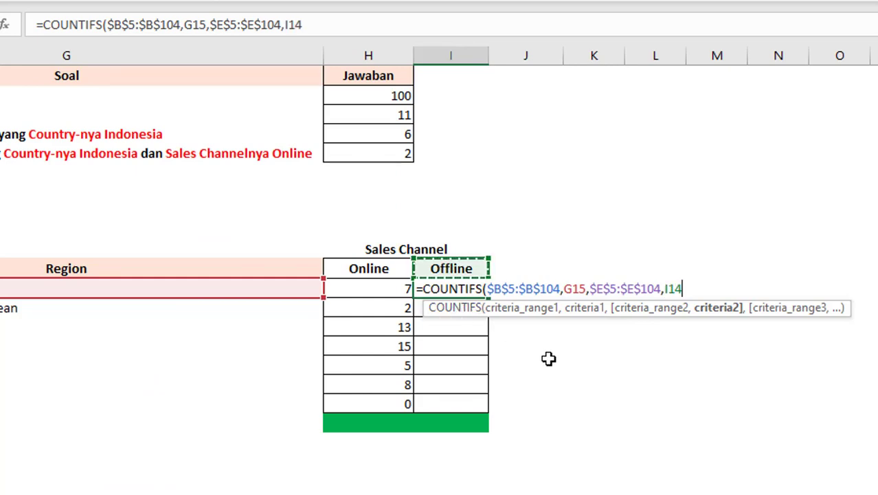
pyautogui.press('F4')
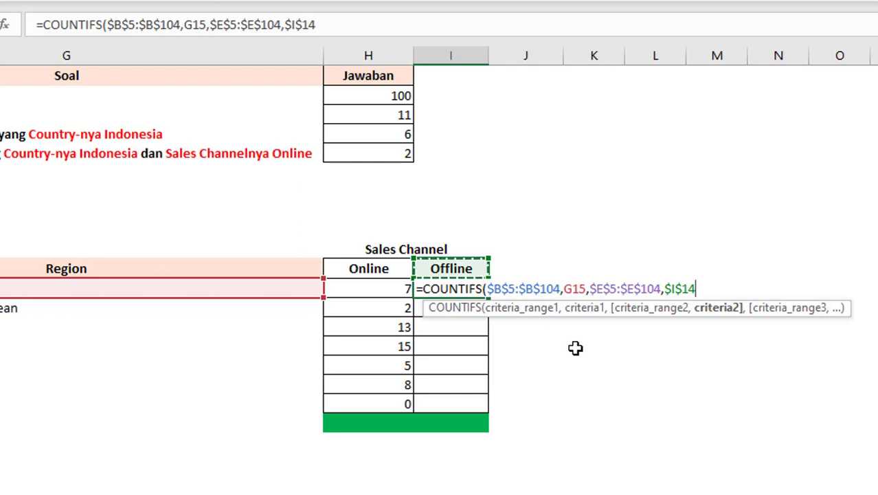
pyautogui.write(')')
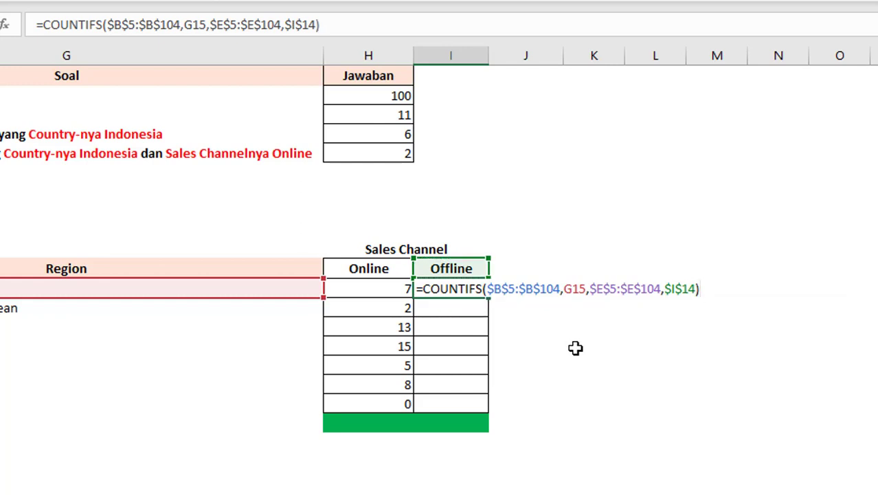
pyautogui.press('Return')
# Copy I15's COUNTIFS formula down the Offline column through I21
pyautogui.click(483, 290)
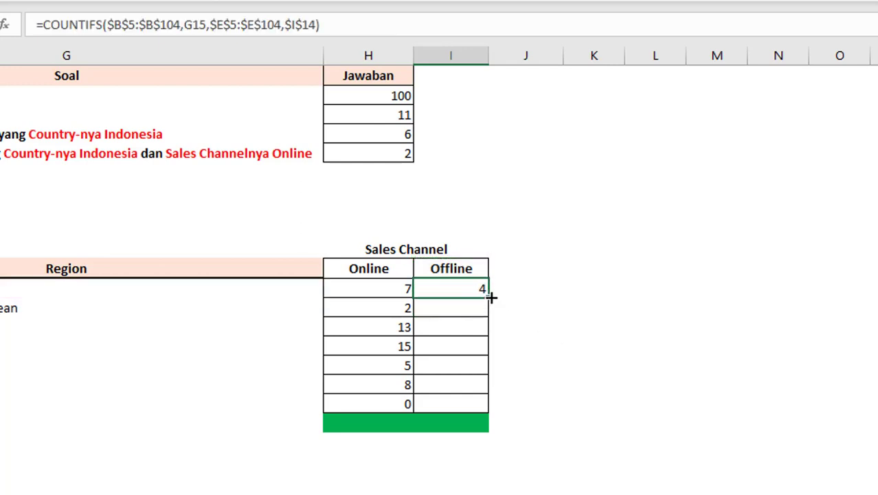
pyautogui.doubleClick(491, 297)
pyautogui.click(557, 351)
# Examine the COUNTIFS formulas in H15, H16 and H19, comparing the relative region criterion with the locked header reference $H$14
pyautogui.click(376, 290)
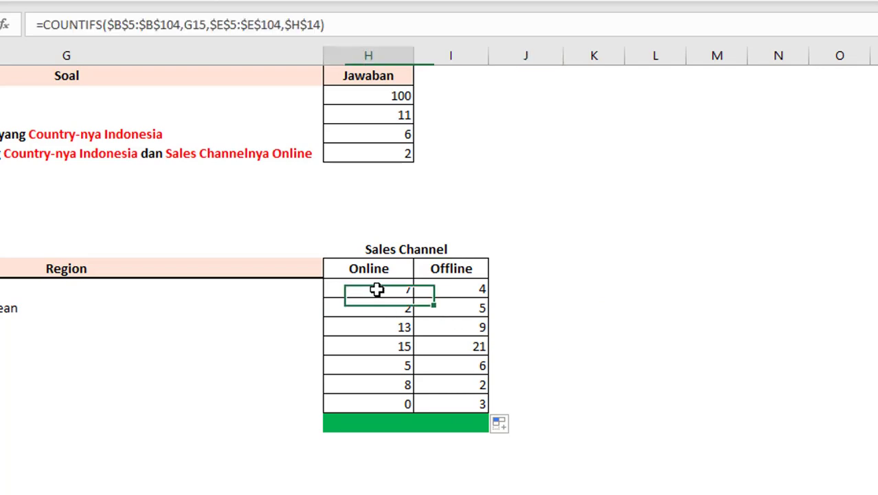
pyautogui.doubleClick(376, 289)
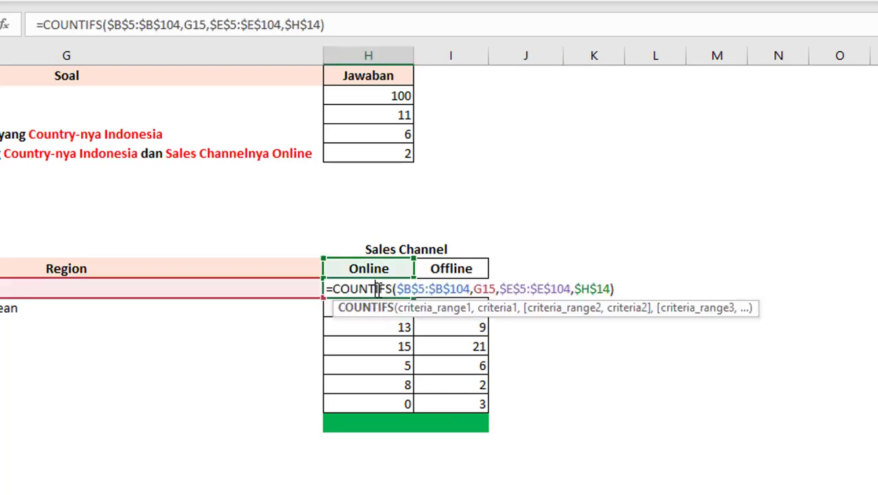
pyautogui.doubleClick(493, 289)
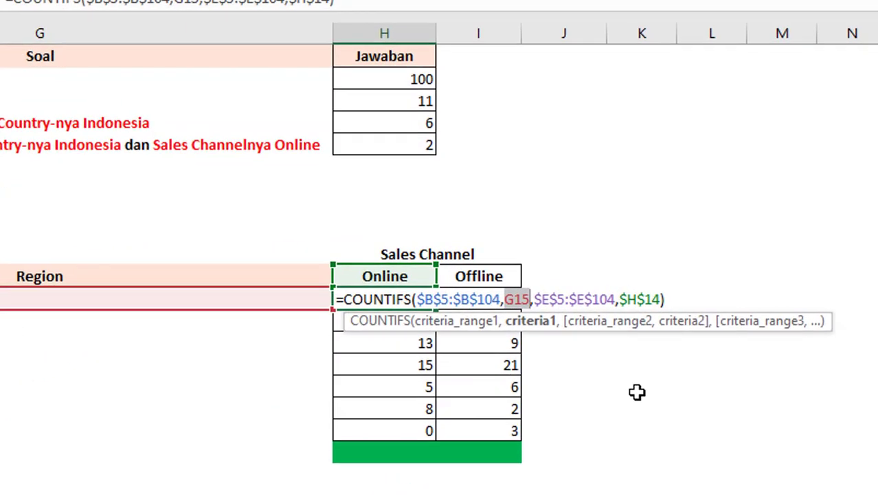
pyautogui.press('Return')
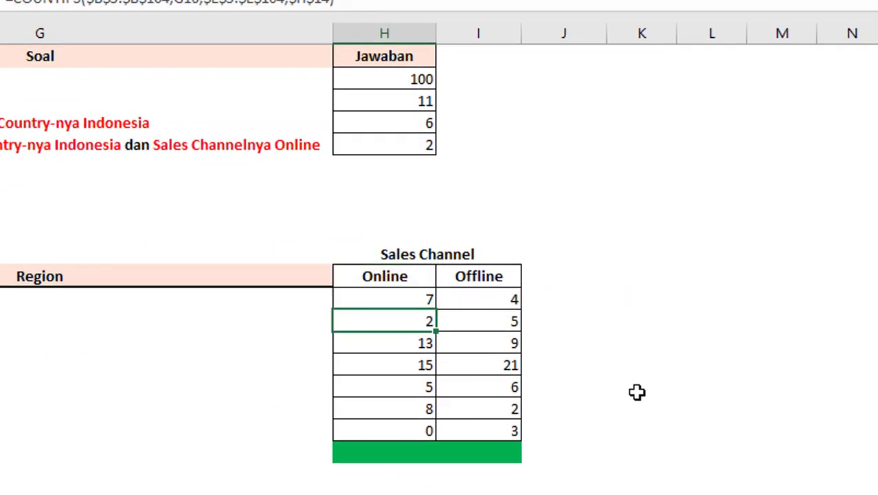
pyautogui.doubleClick(402, 317)
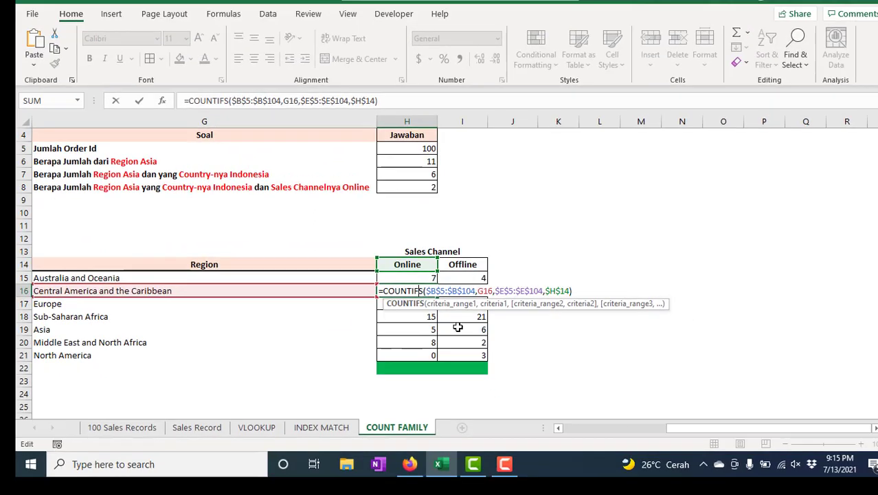
pyautogui.press('Return')
pyautogui.doubleClick(398, 350)
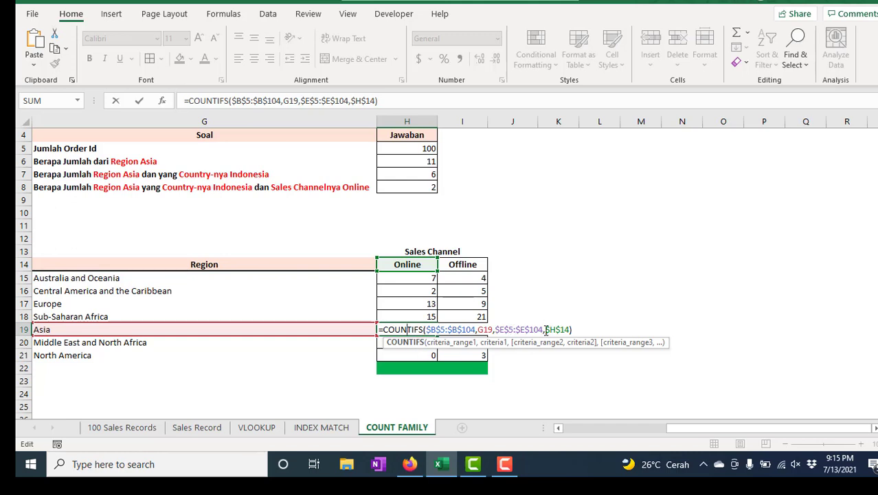
pyautogui.moveTo(545, 330); pyautogui.dragTo(571, 330)
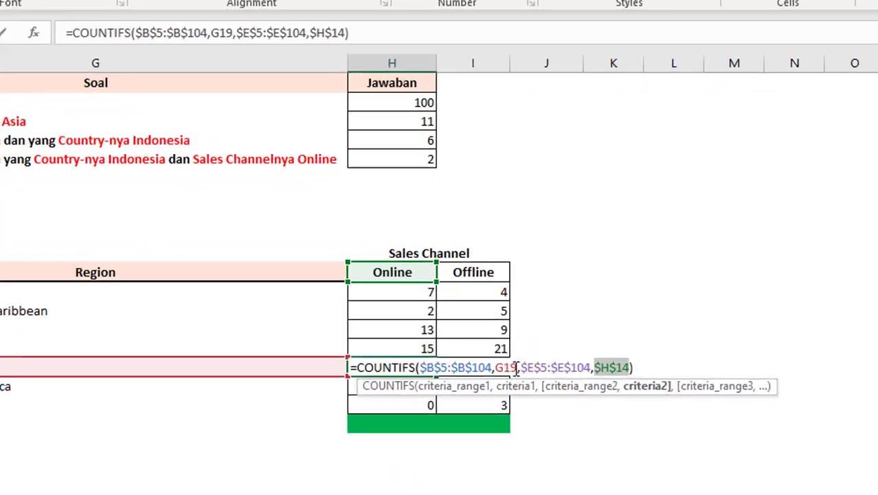
pyautogui.moveTo(492, 331); pyautogui.dragTo(482, 330)
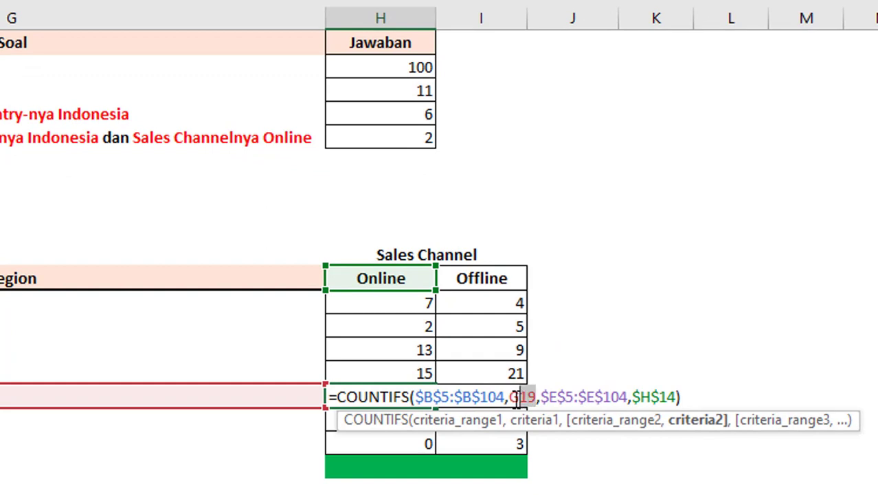
pyautogui.moveTo(516, 397); pyautogui.dragTo(511, 397)
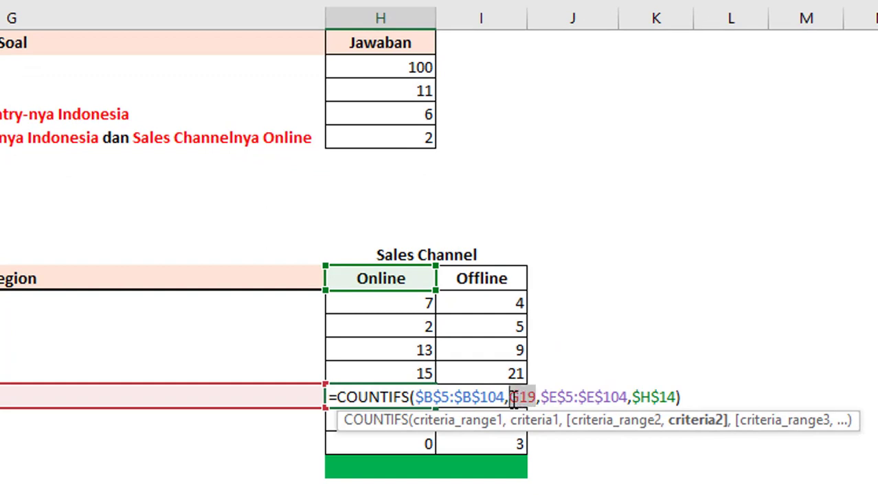
pyautogui.click(636, 396)
pyautogui.moveTo(635, 396); pyautogui.dragTo(666, 397)
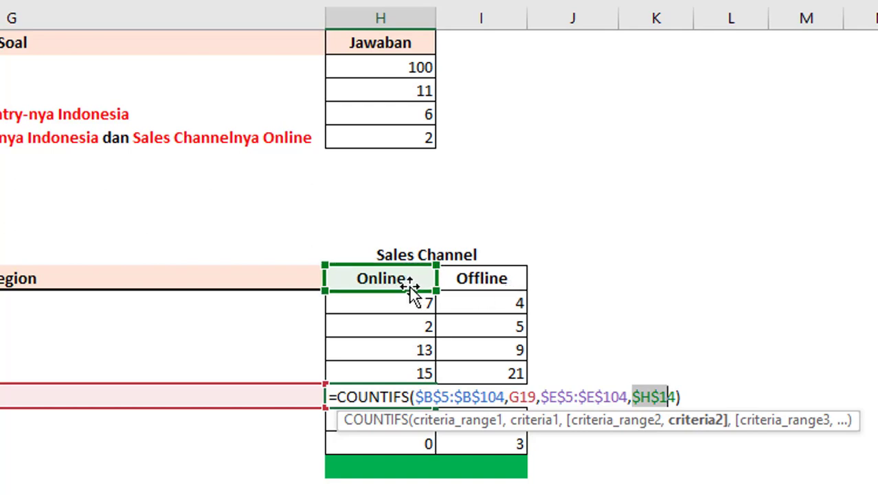
pyautogui.press('Return')
# Total all Online and Offline counts in the green merged cell H22 with =SUM(H15:I21)
pyautogui.moveTo(407, 305); pyautogui.dragTo(486, 435)
pyautogui.scroll(-1, 690, 360)
pyautogui.click(451, 402)
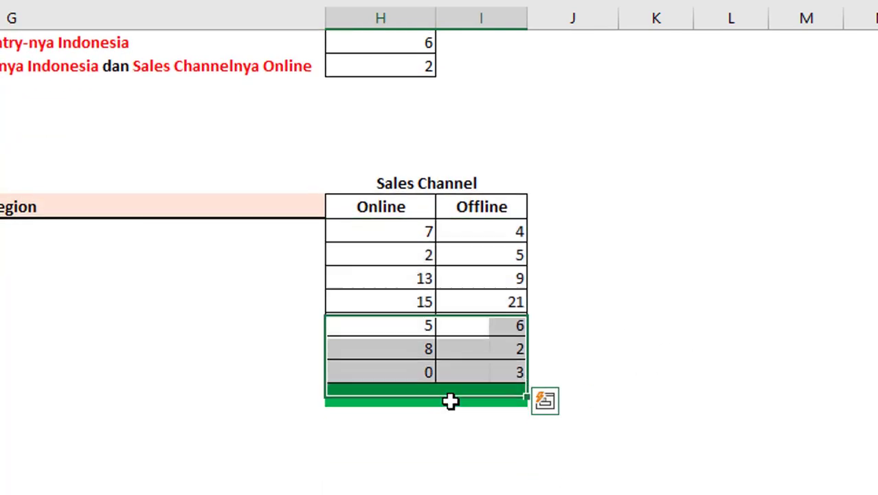
pyautogui.doubleClick(451, 402)
pyautogui.write('=sum')
pyautogui.press('Tab')
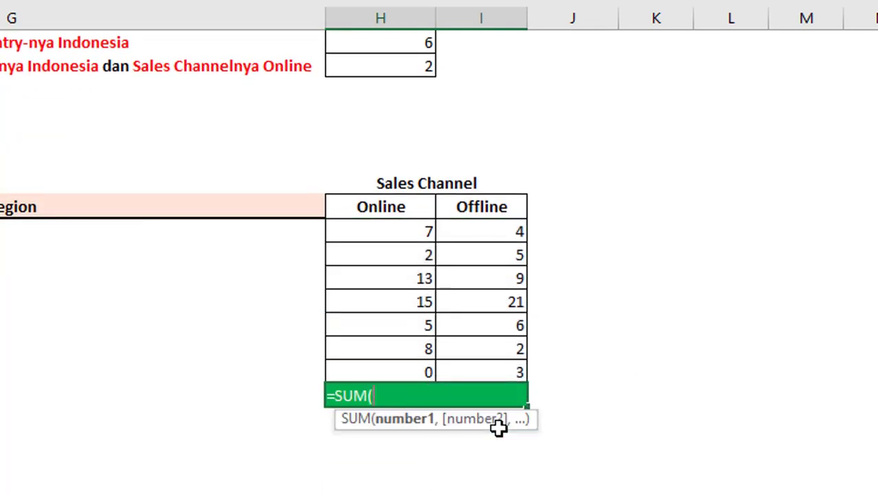
pyautogui.moveTo(398, 229); pyautogui.dragTo(472, 376)
pyautogui.press('Return')
pyautogui.click(666, 374)
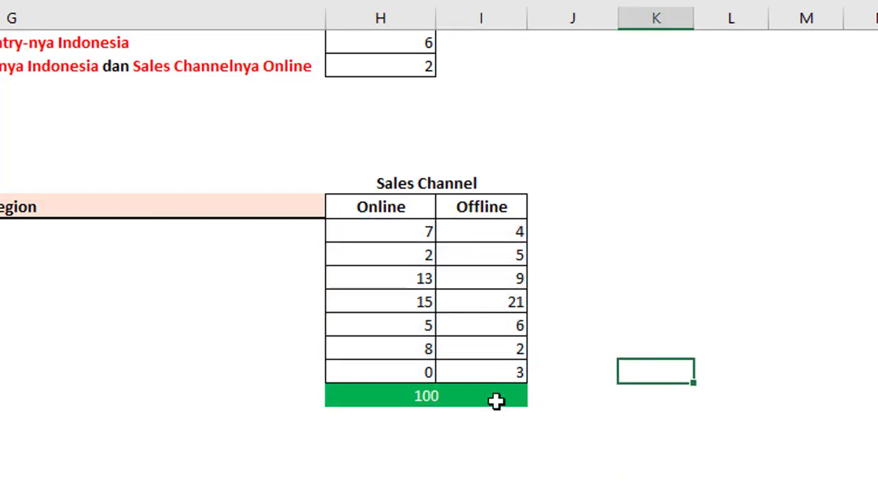
# Make the grand total in the merged cell H22 bold
pyautogui.click(497, 400)
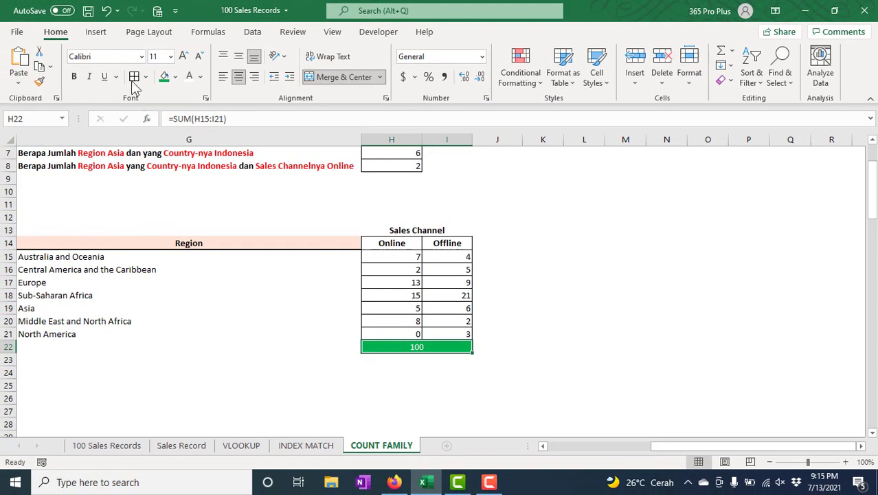
pyautogui.click(74, 76)
pyautogui.scroll(2, 526, 234)
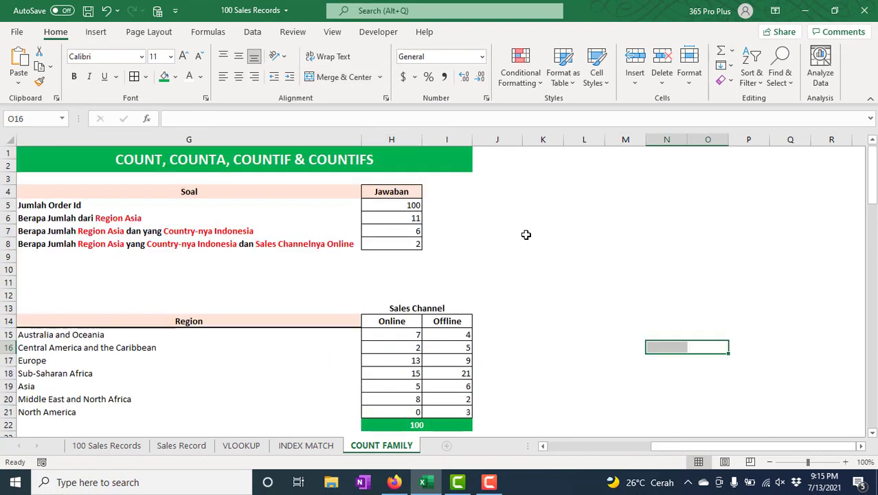
# Check the COUNT result in H5 and the table's grand total against the count of all Order IDs from A5 down
pyautogui.click(411, 207)
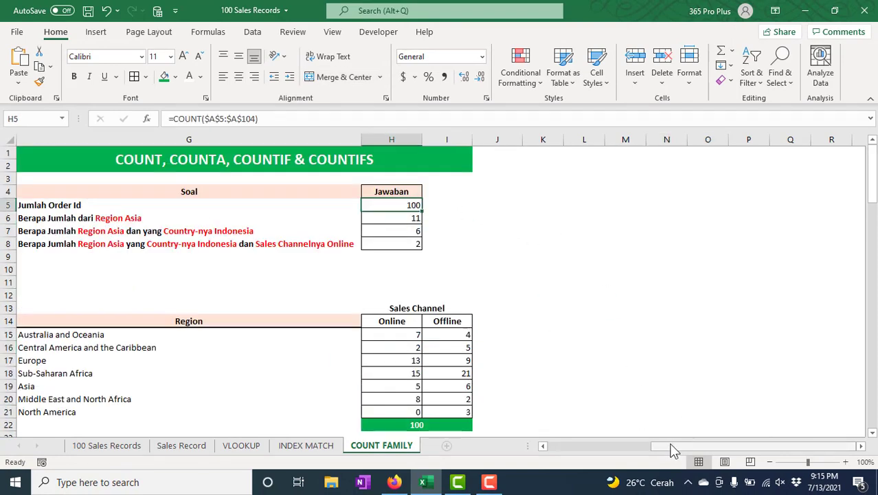
pyautogui.moveTo(671, 447); pyautogui.dragTo(571, 447)
pyautogui.click(58, 205)
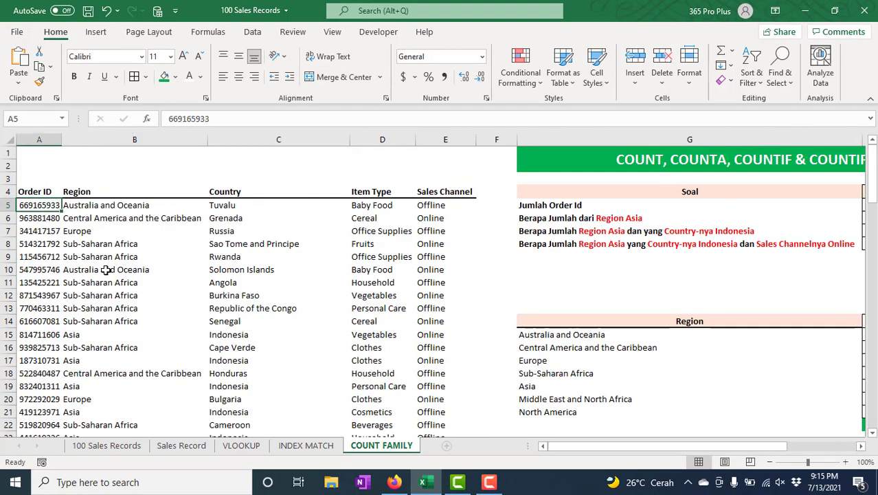
pyautogui.hotkey('ctrl', 'shift', 'Down')
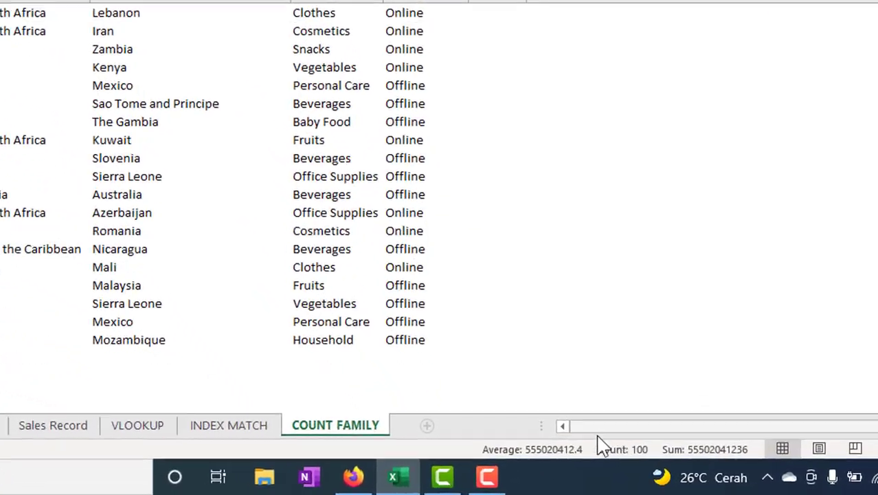
pyautogui.scroll(20, 234, 206)
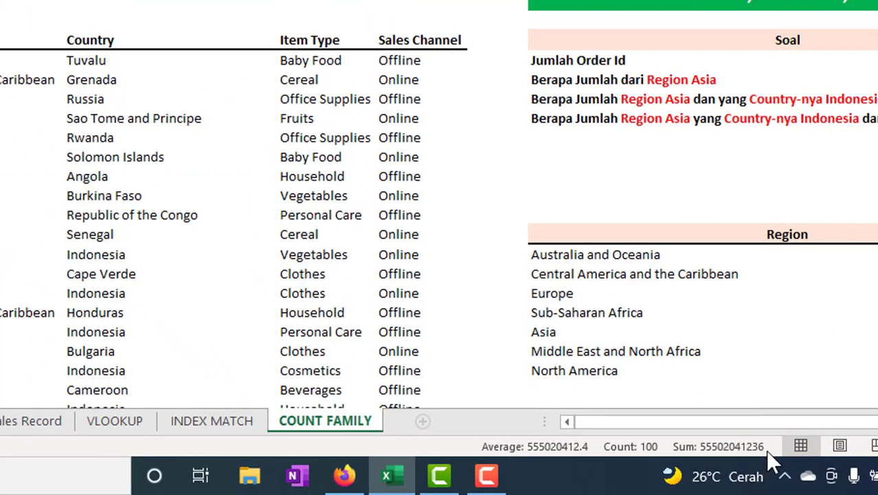
pyautogui.moveTo(841, 426); pyautogui.dragTo(877, 428)
pyautogui.click(817, 347)
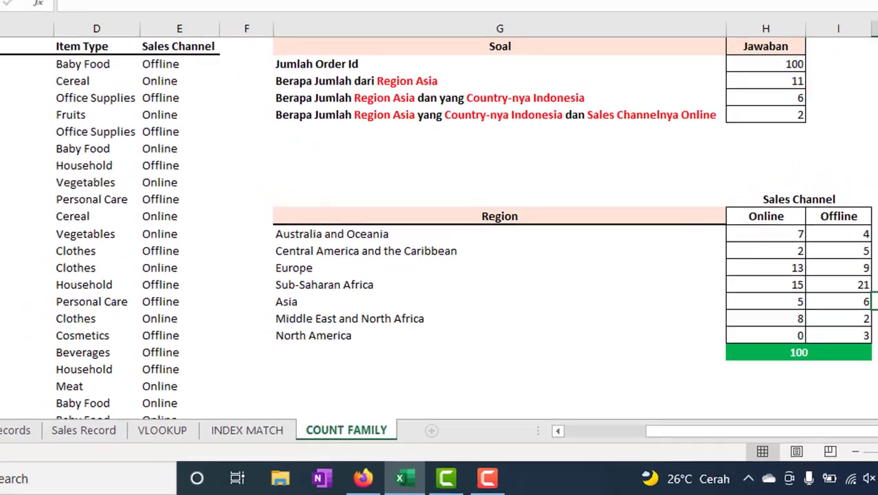
pyautogui.scroll(1, 816, 349)
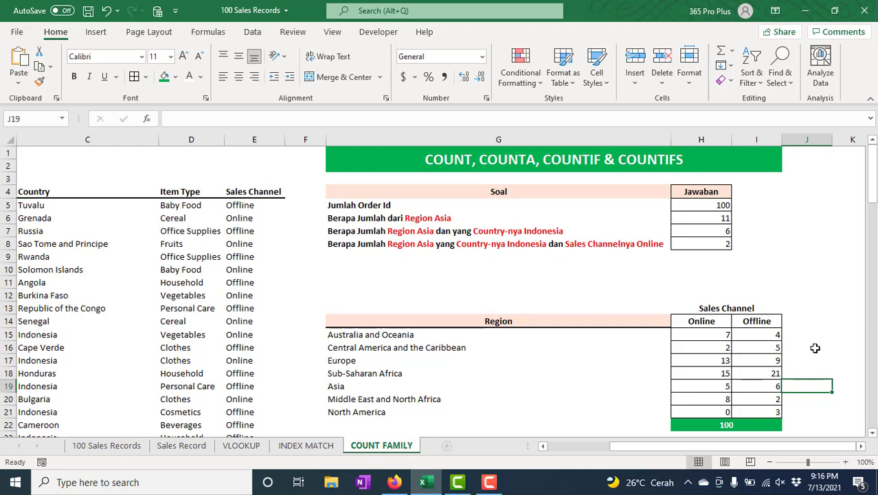
pyautogui.click(860, 445)
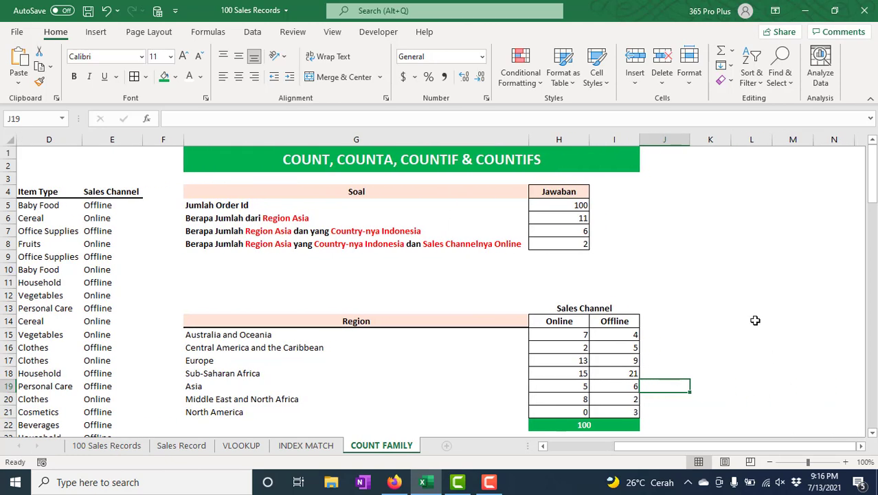